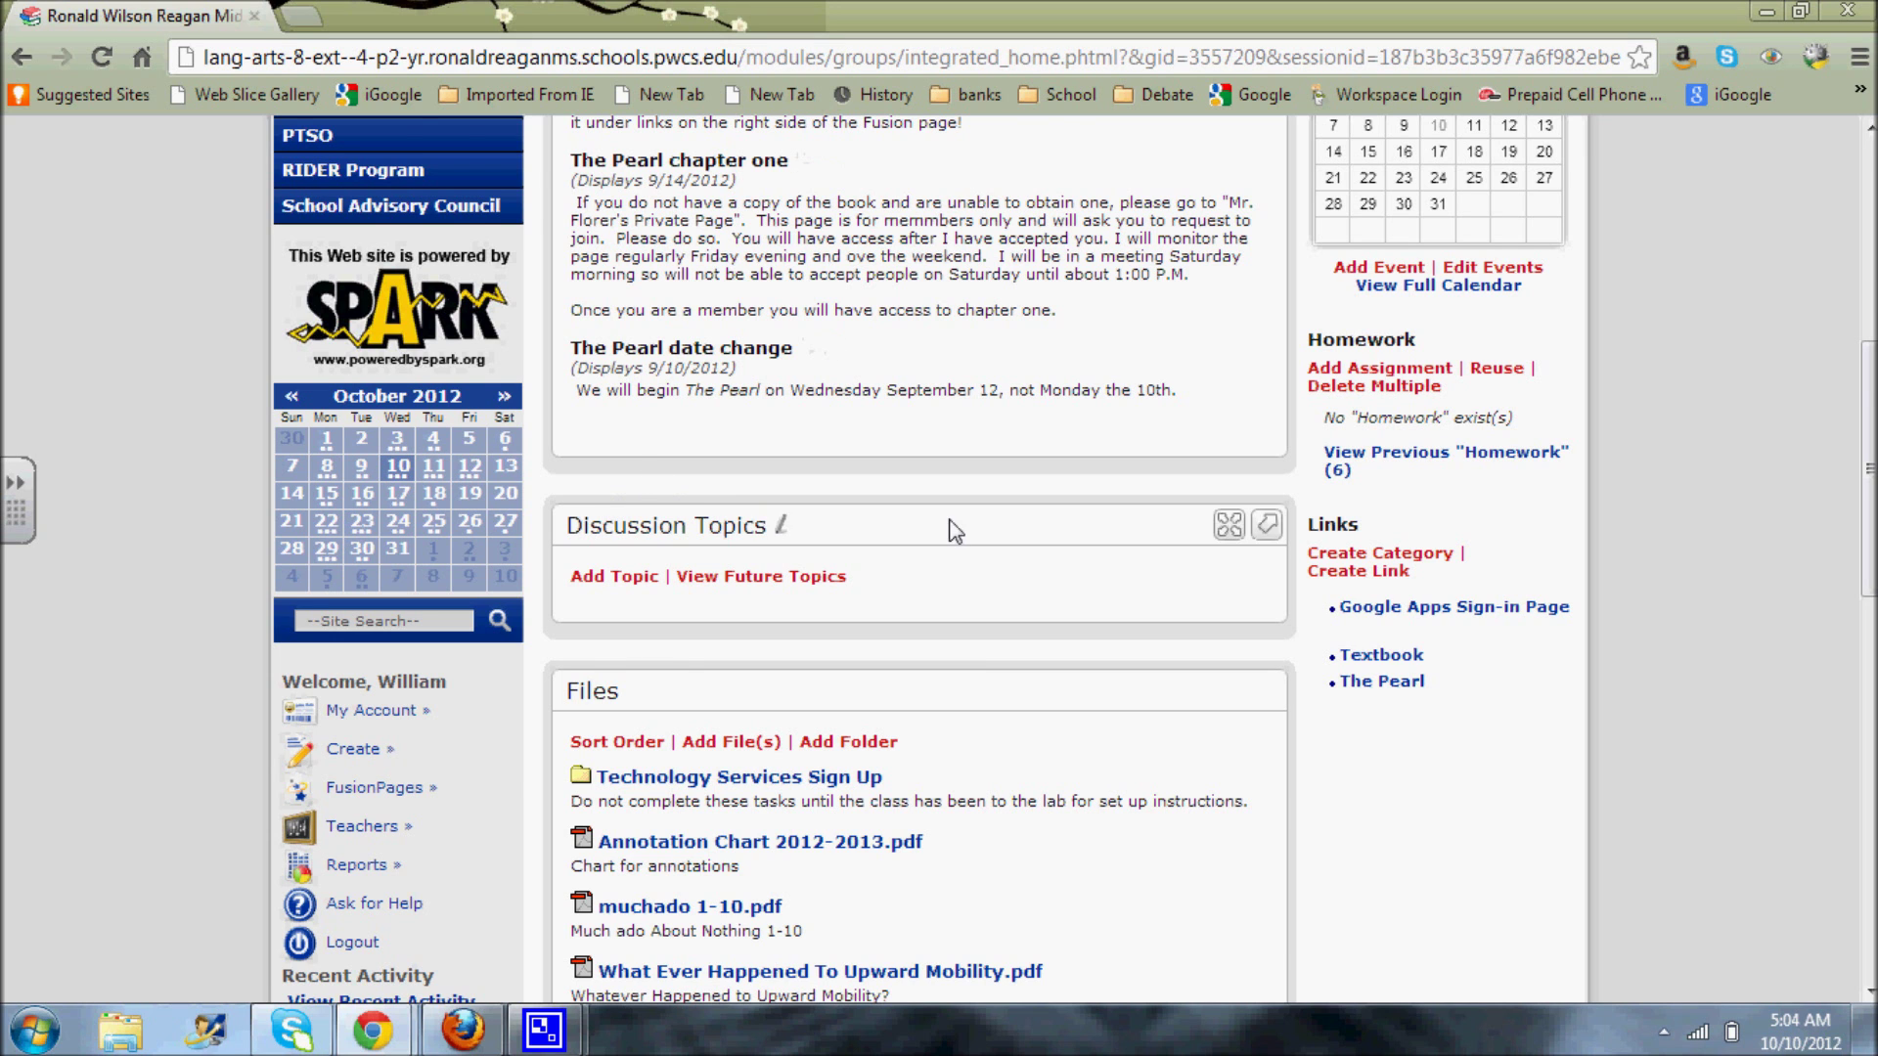
- Open the 'Google Apps Sign-in Page' link from the SPARK FusionPage Links section
scroll(949, 523, up, 7)
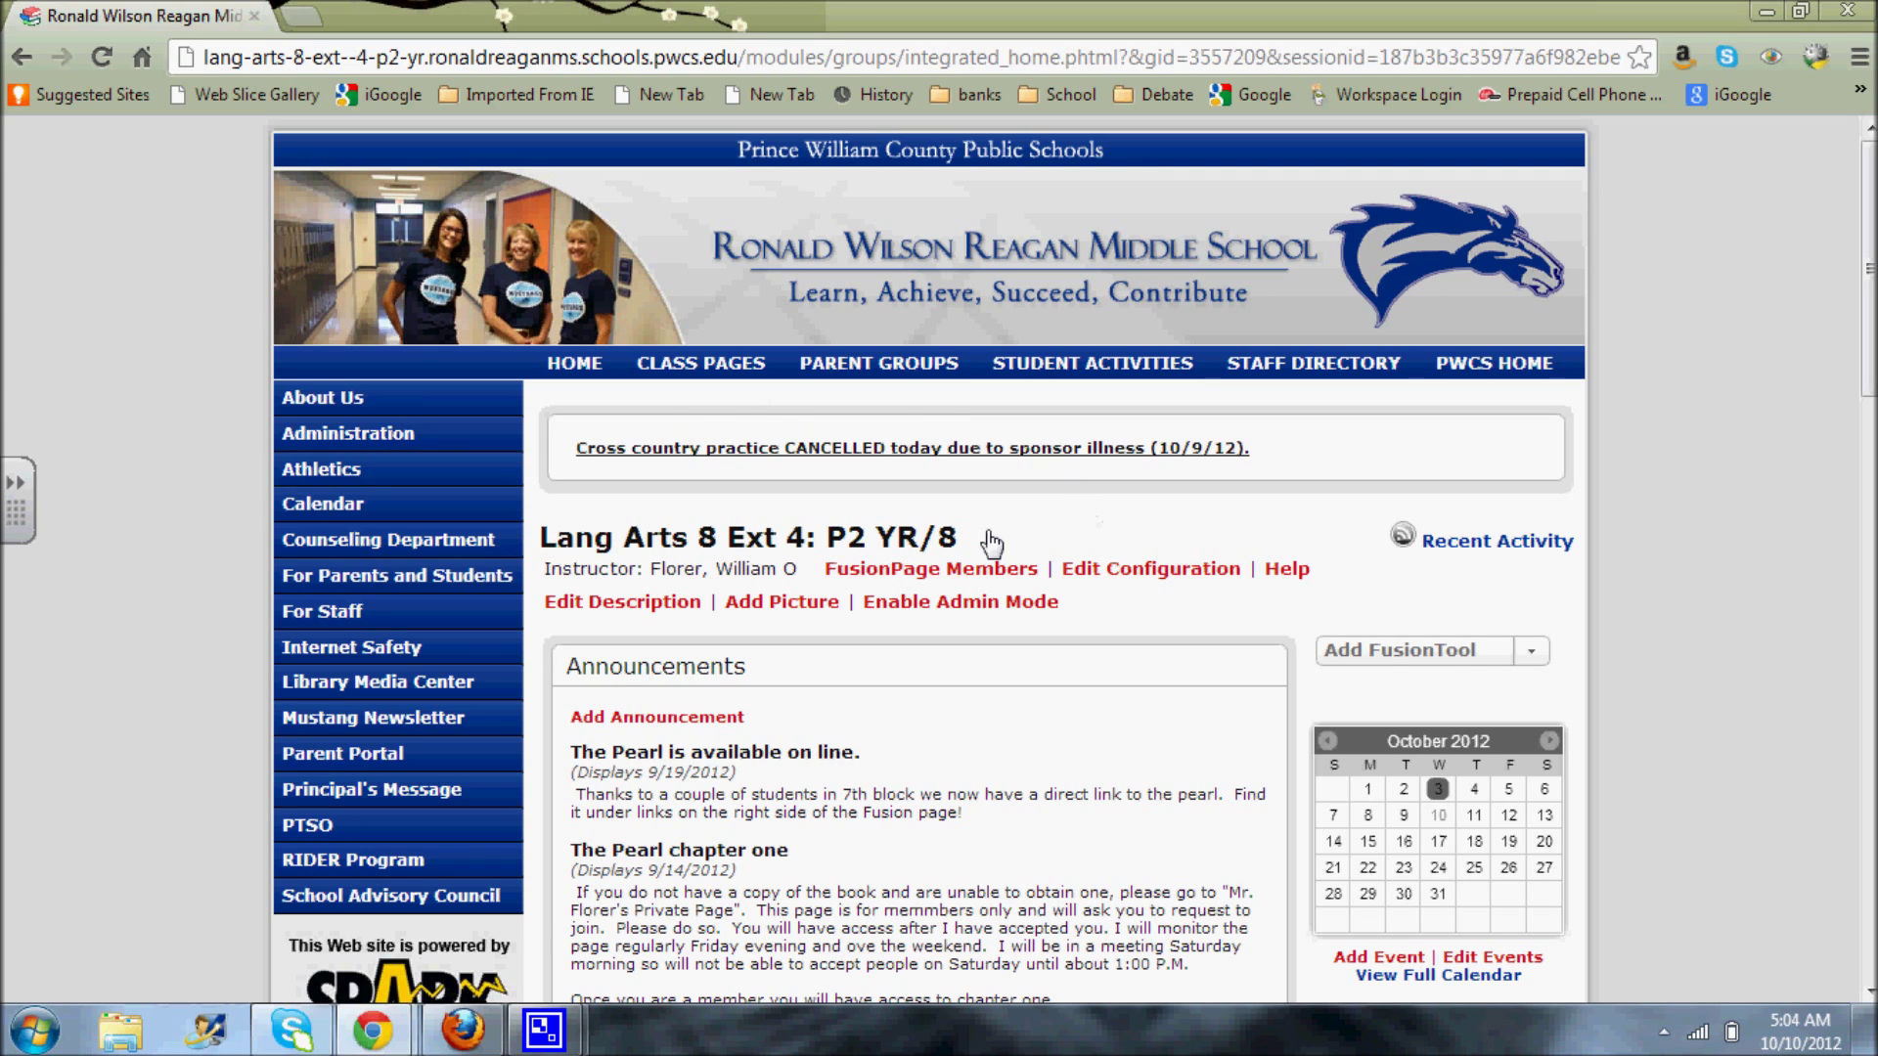
scroll(981, 472, down, 5)
scroll(976, 459, down, 3)
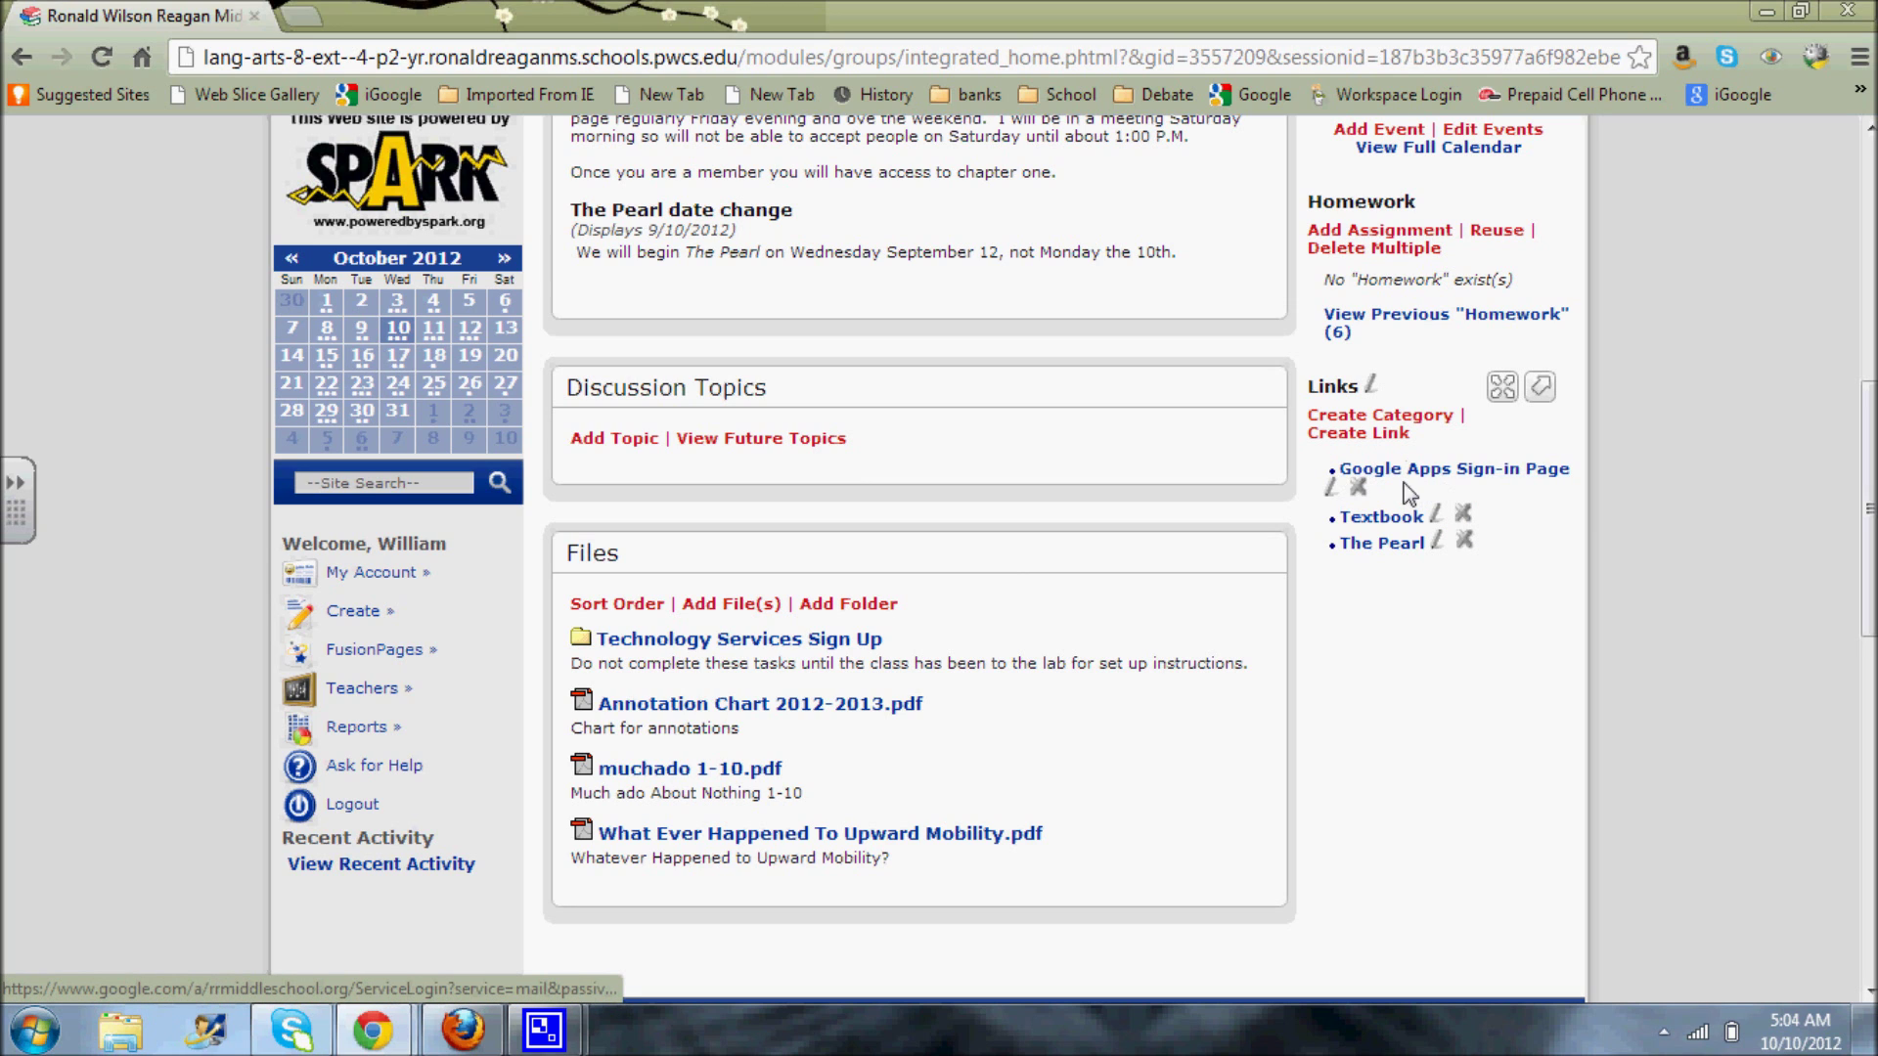
click(1377, 477)
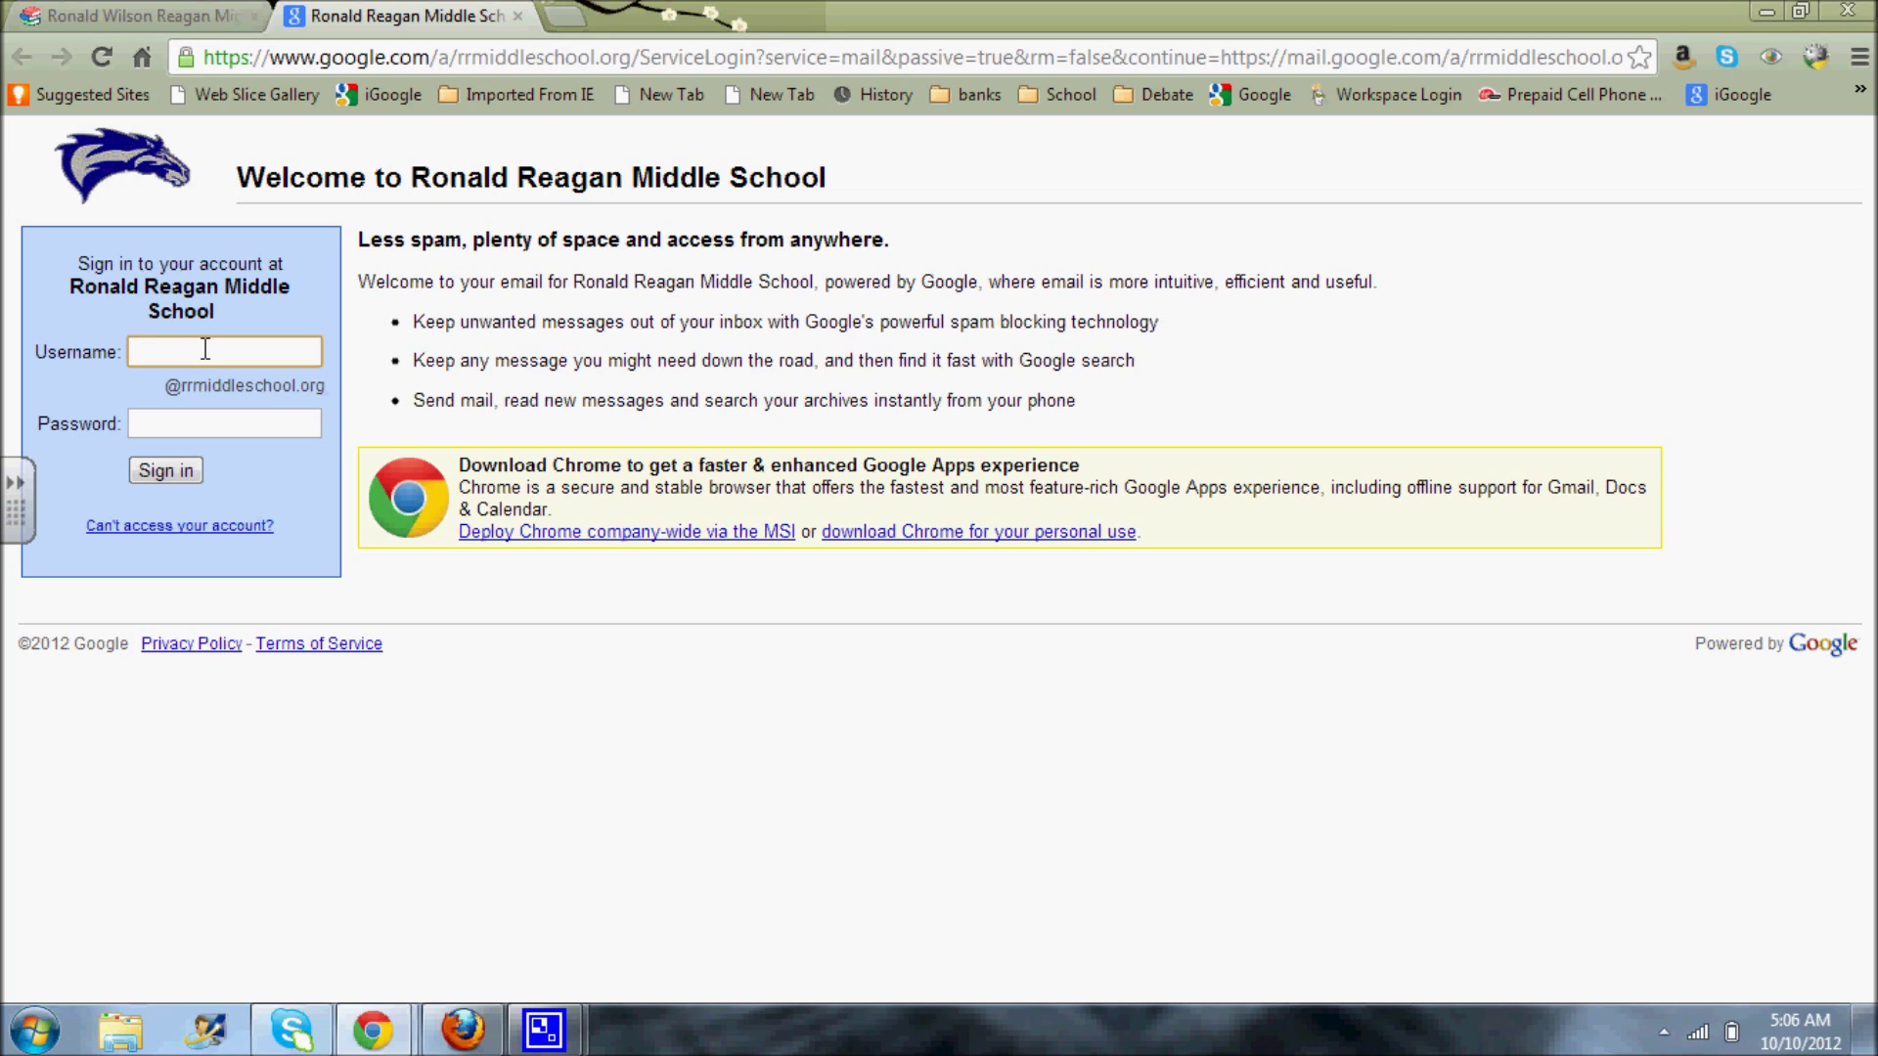
- Sign in with the student's school username and account password
click(182, 420)
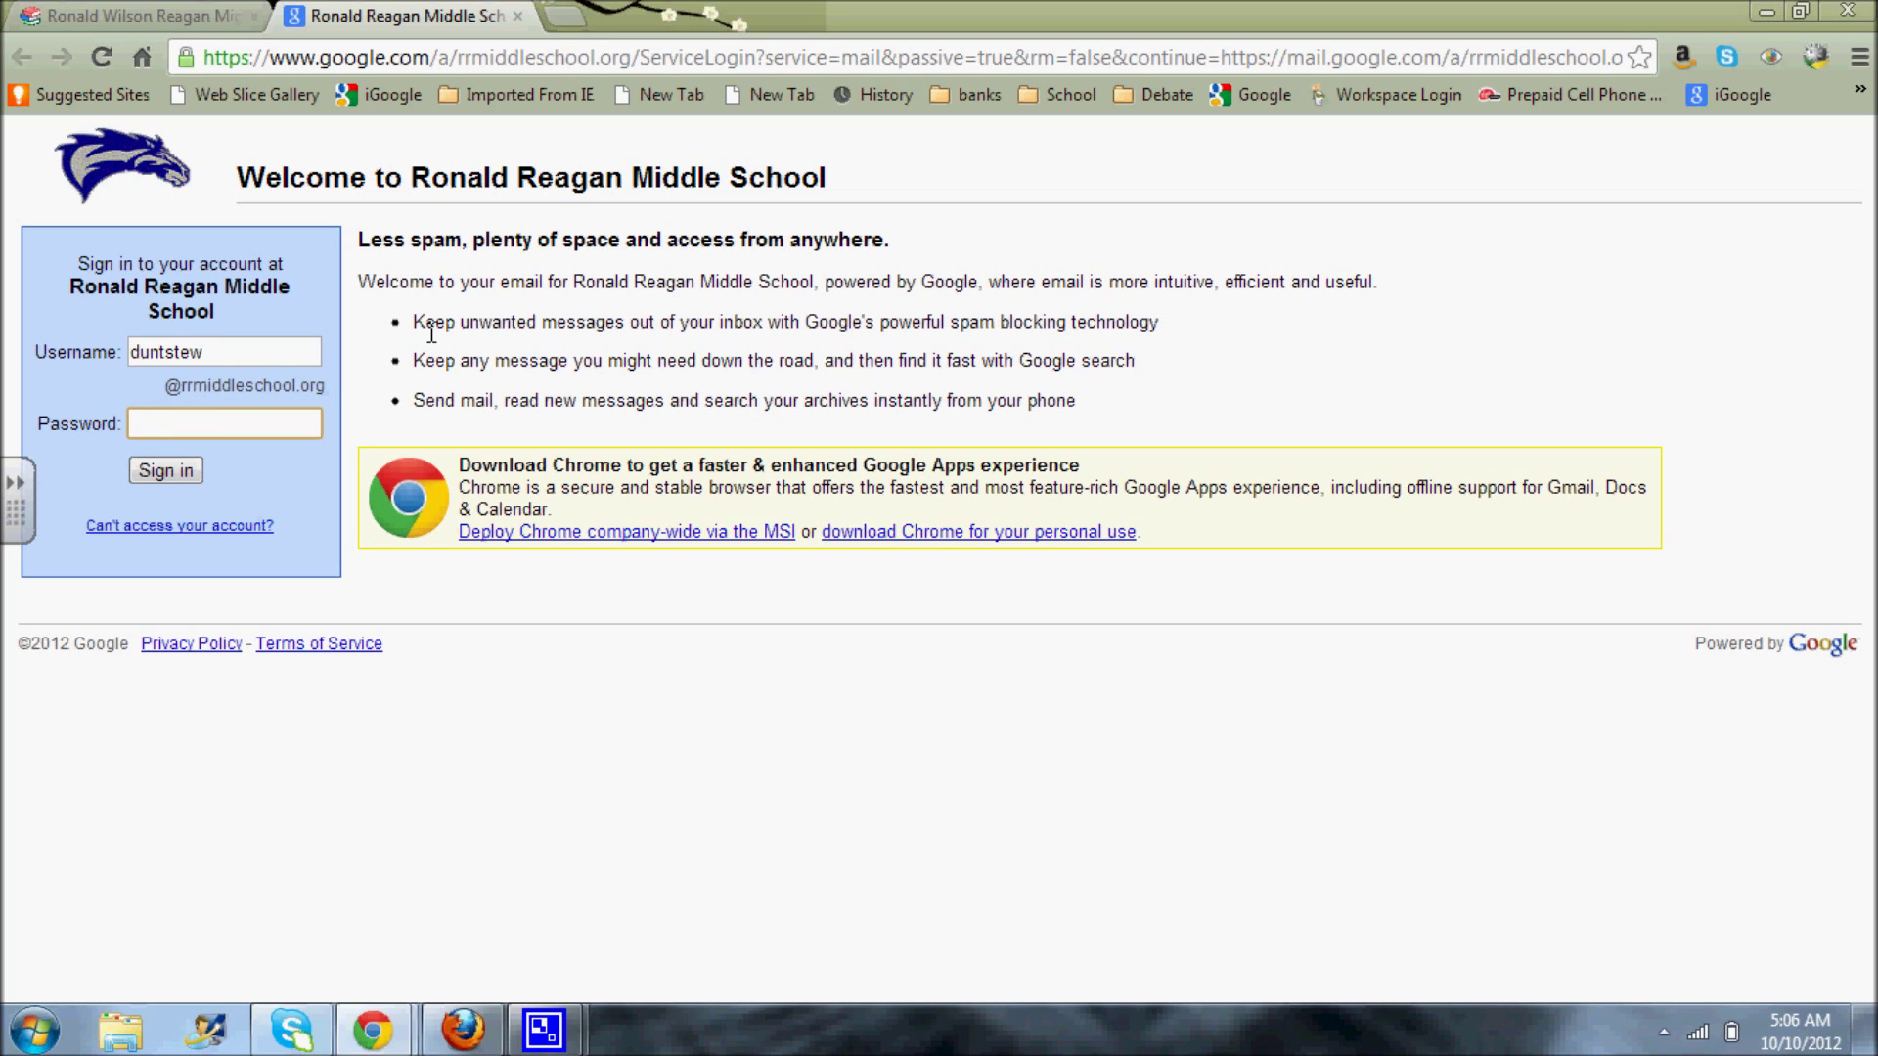
text(••••••••)
click(168, 472)
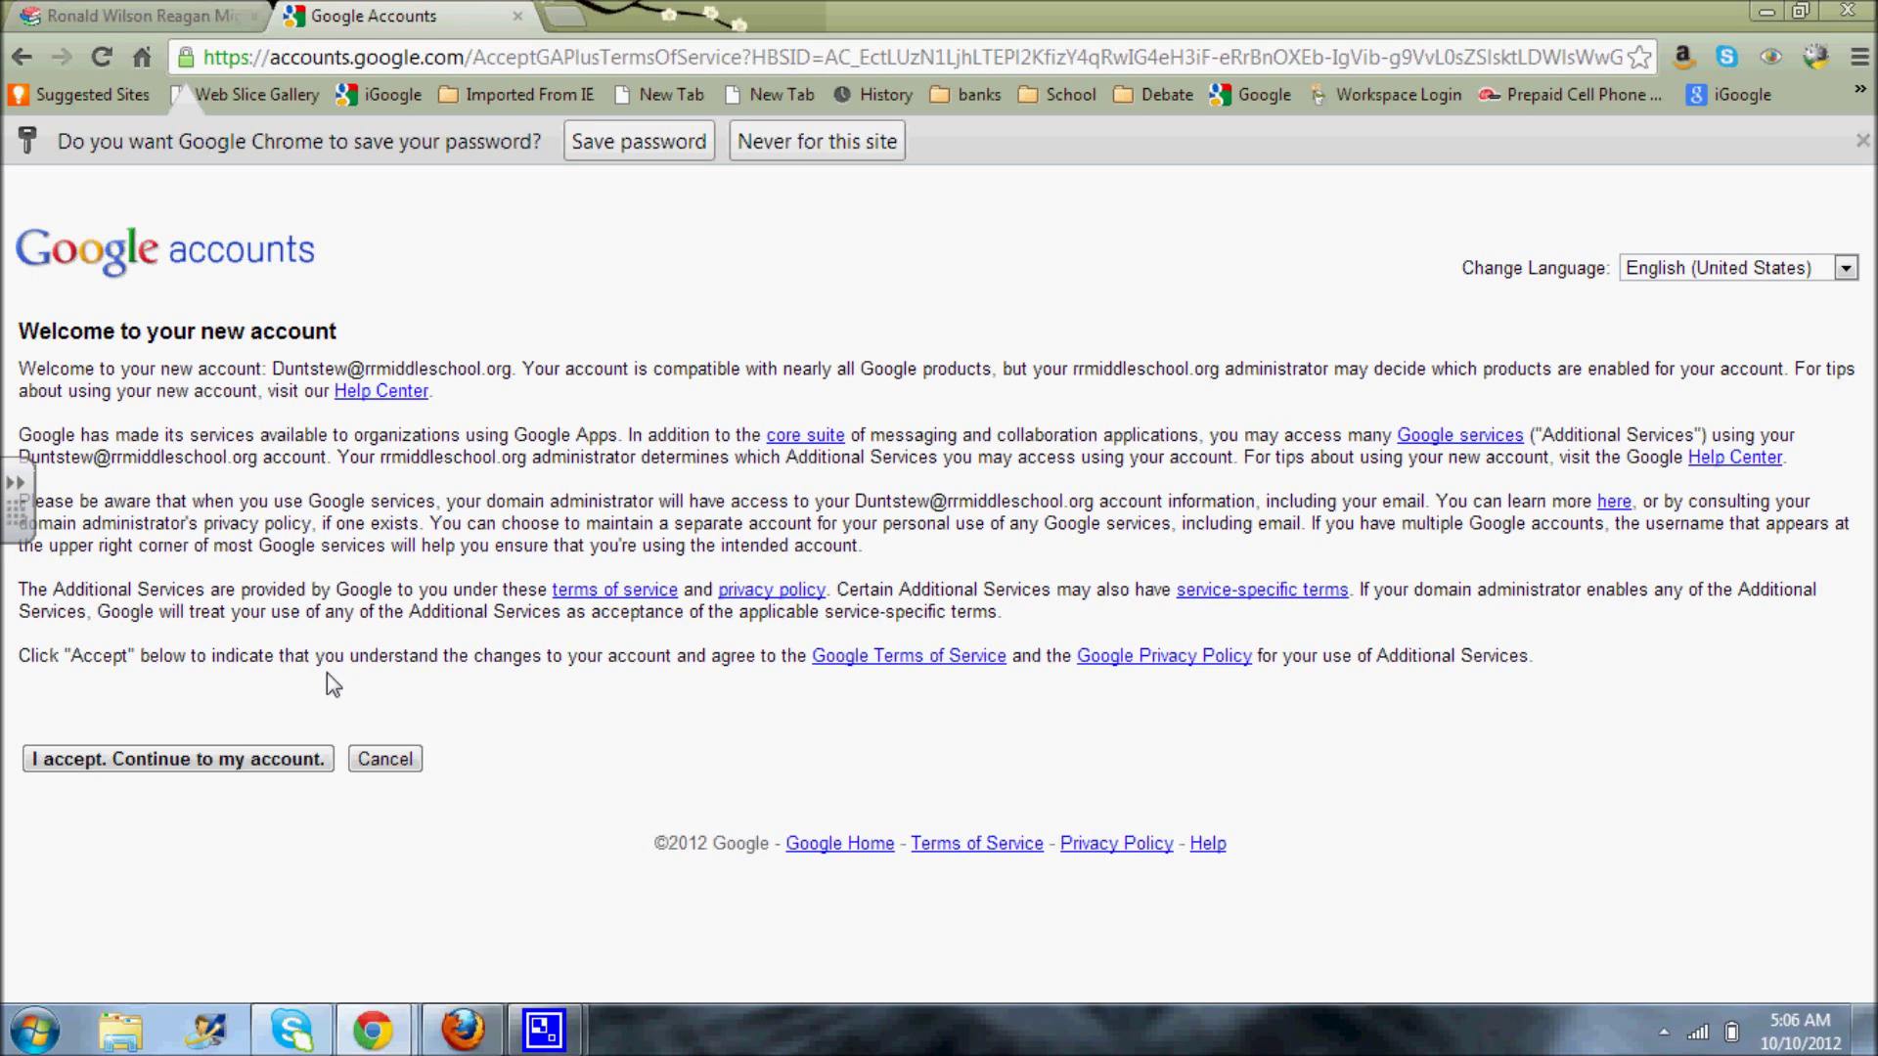
- Accept the terms with 'I accept. Continue to my account.' to reach Gmail
click(195, 761)
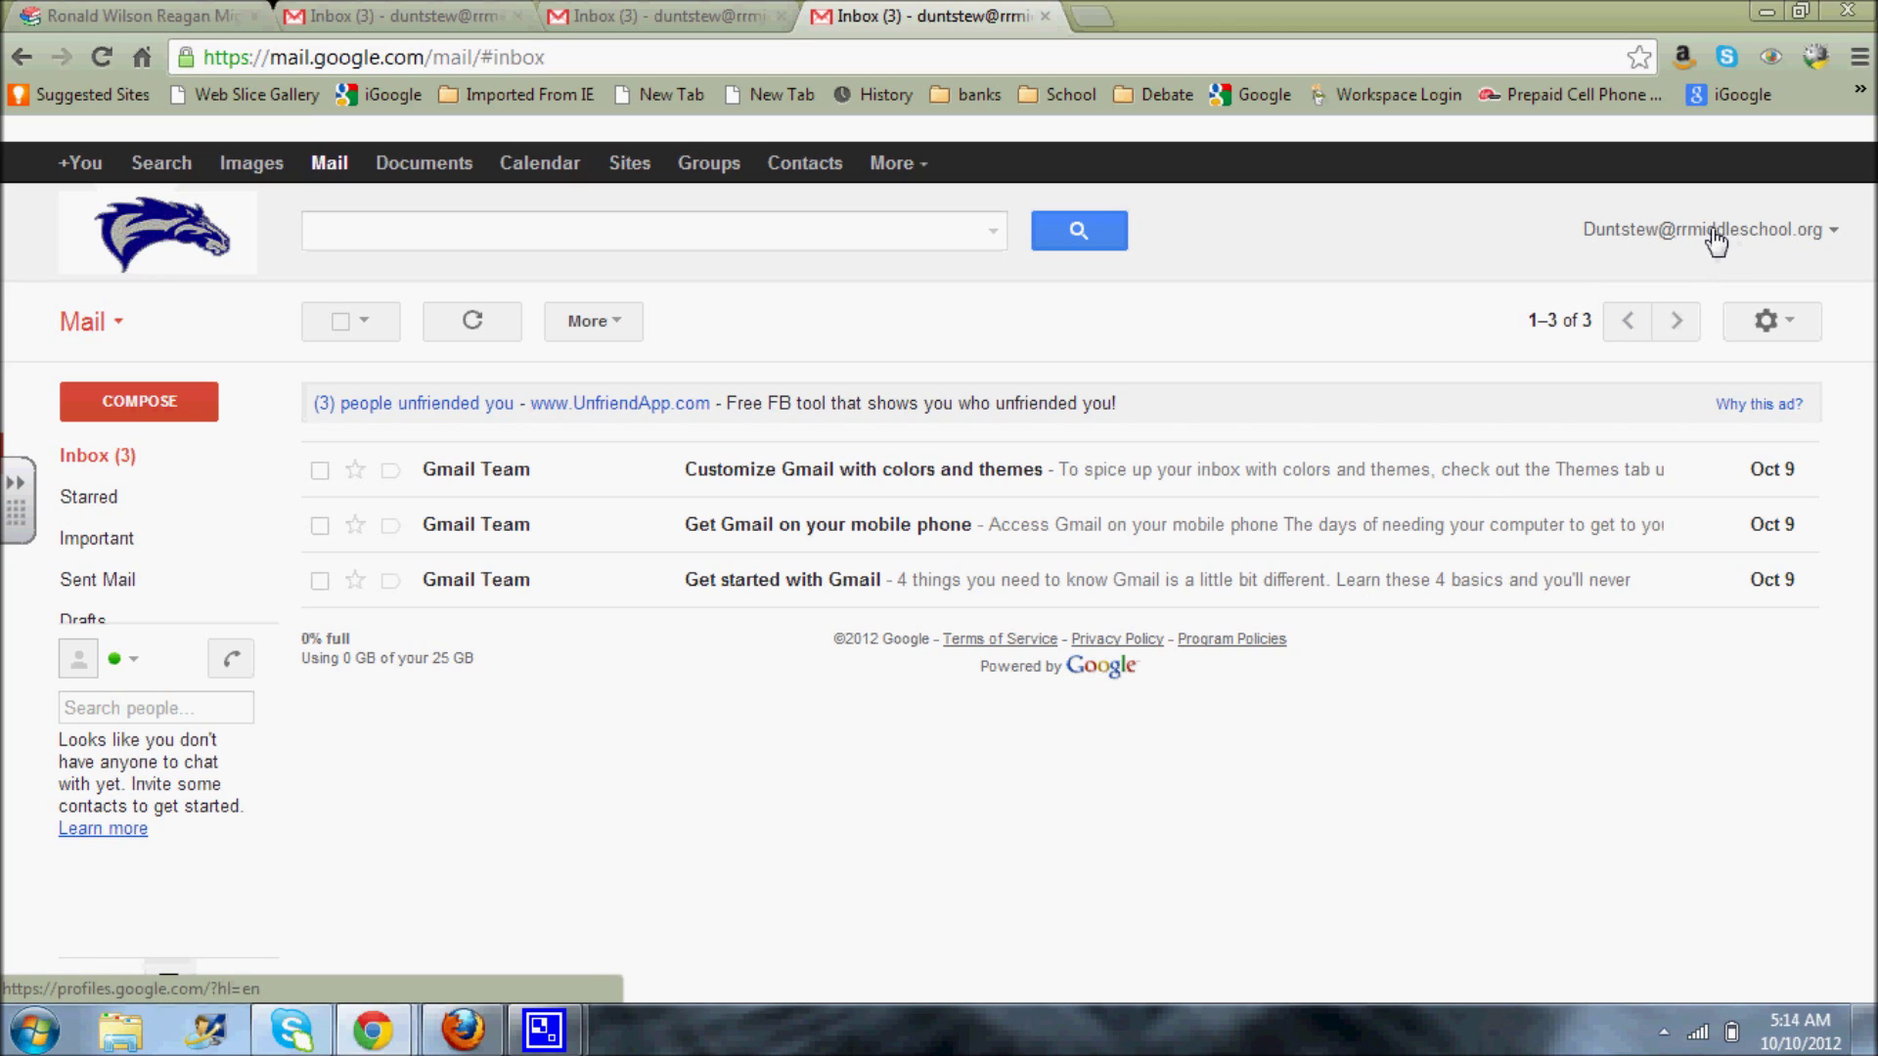
- Go from the account menu to Account settings, then the Security page
click(1715, 240)
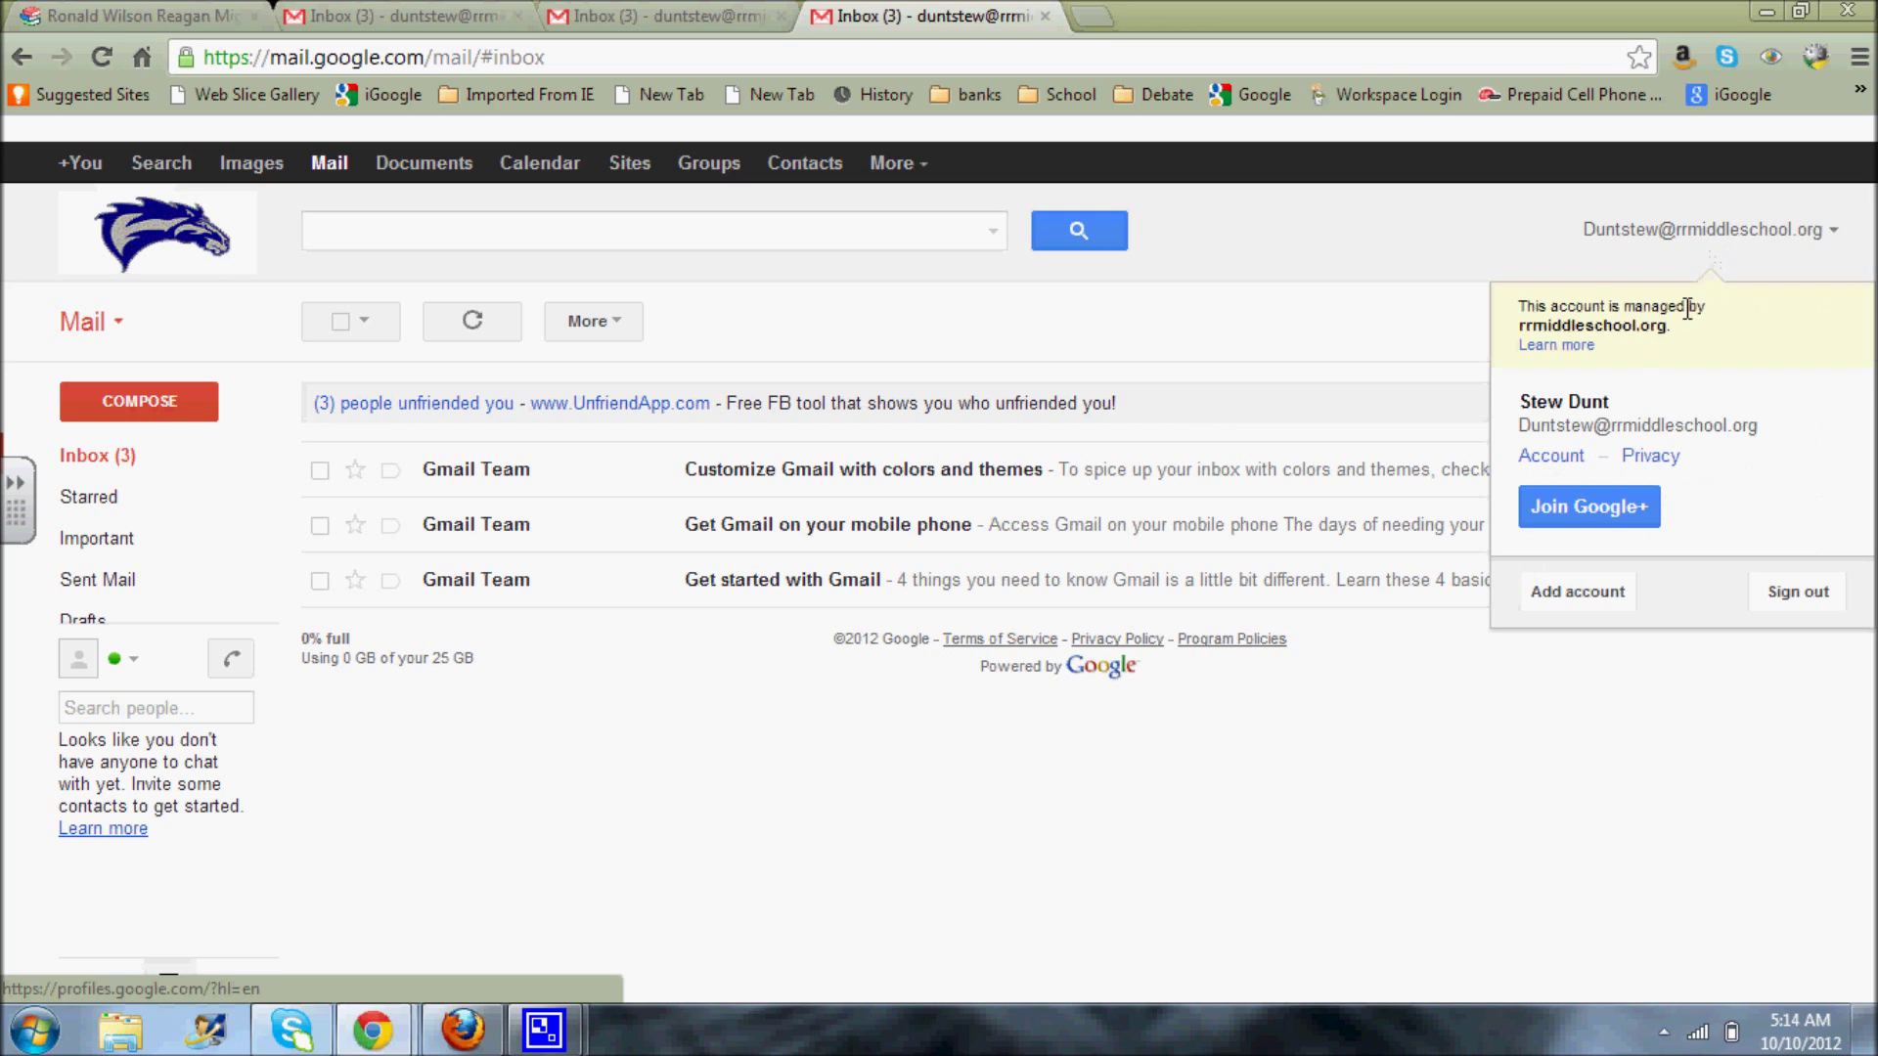
click(1562, 458)
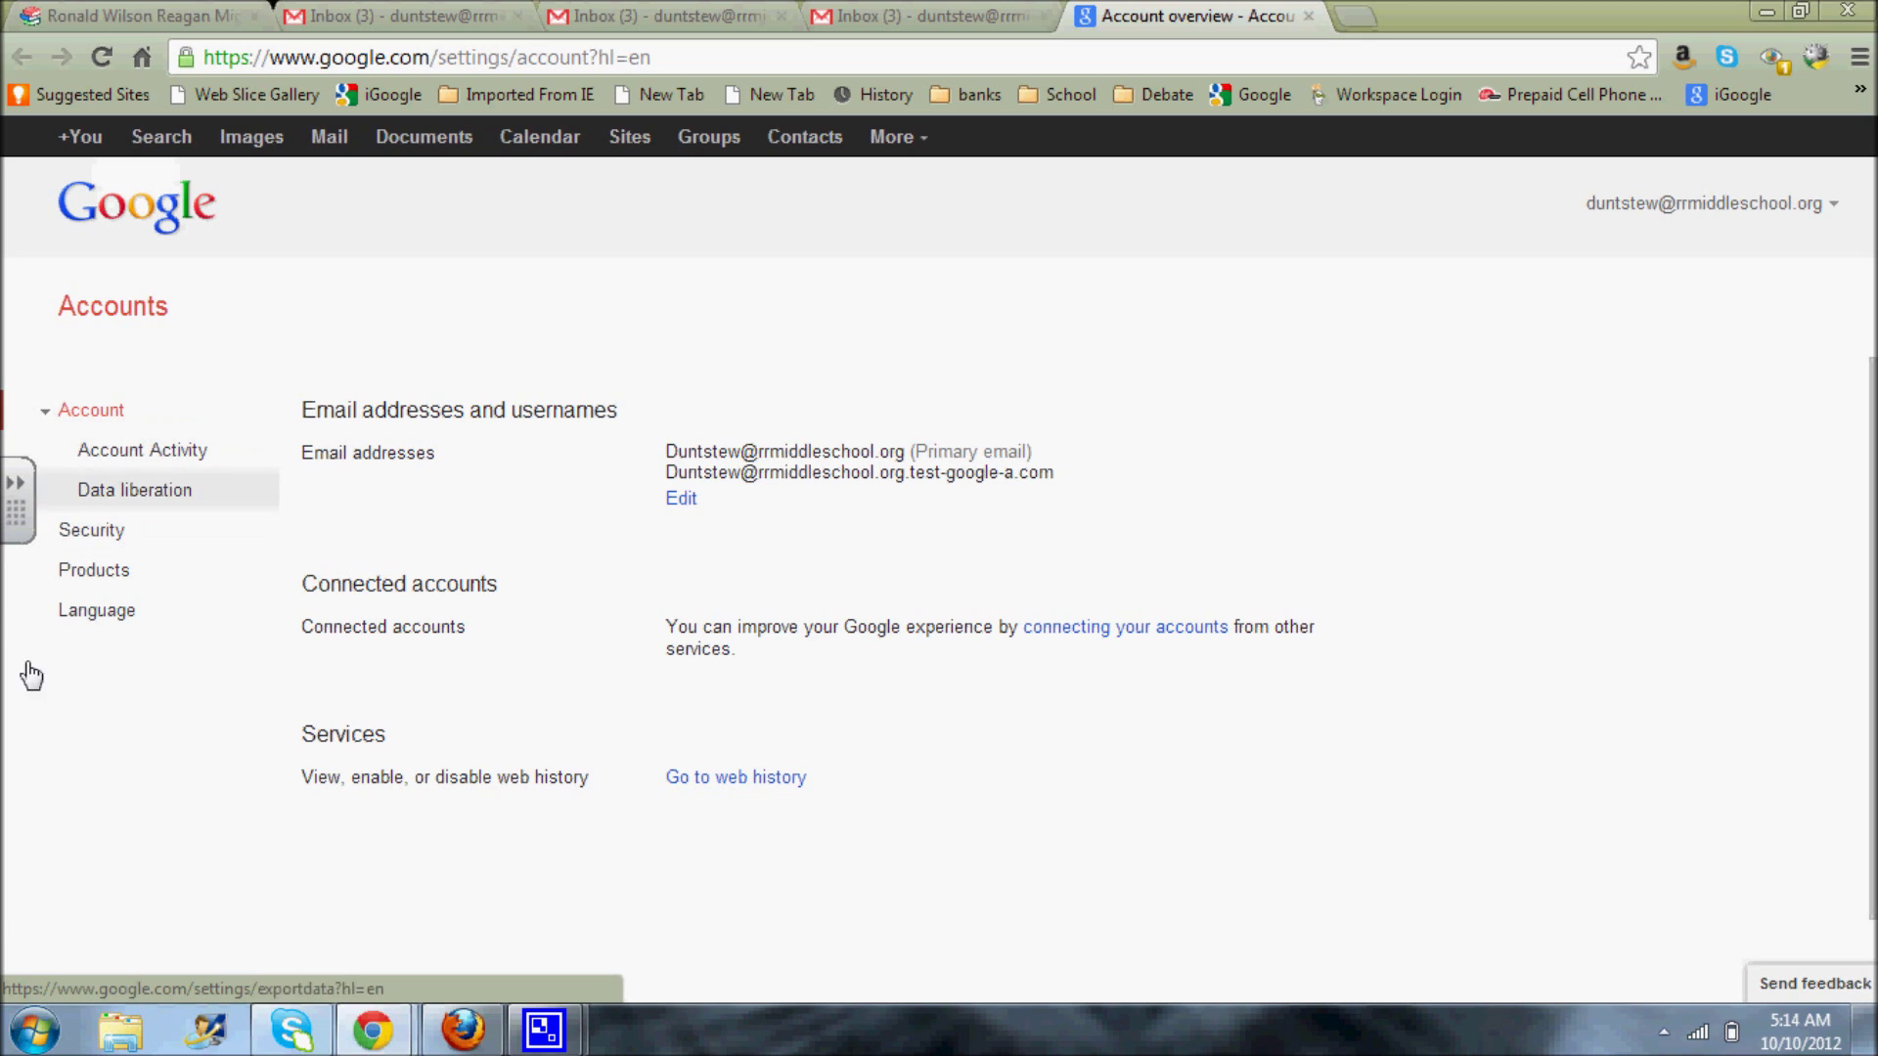
click(93, 530)
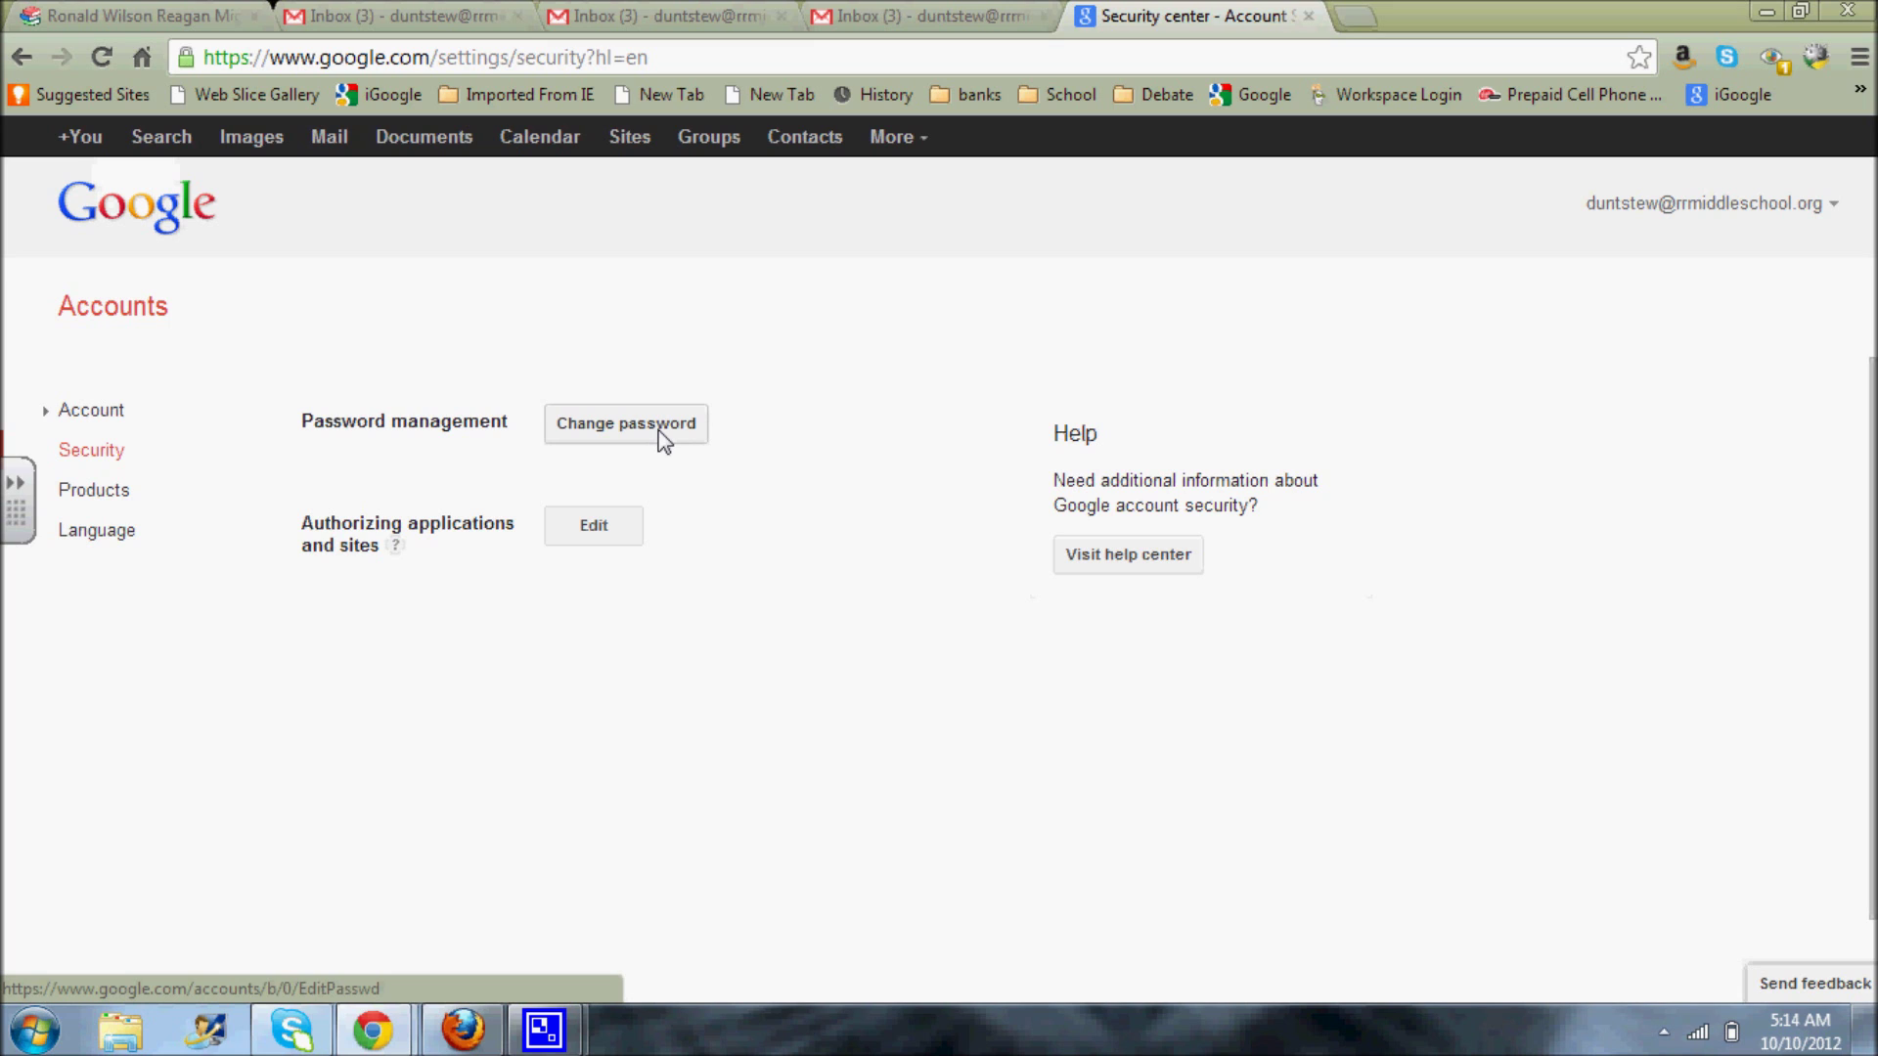
- Change the password by entering the current, new and confirmed passwords, then save
click(600, 431)
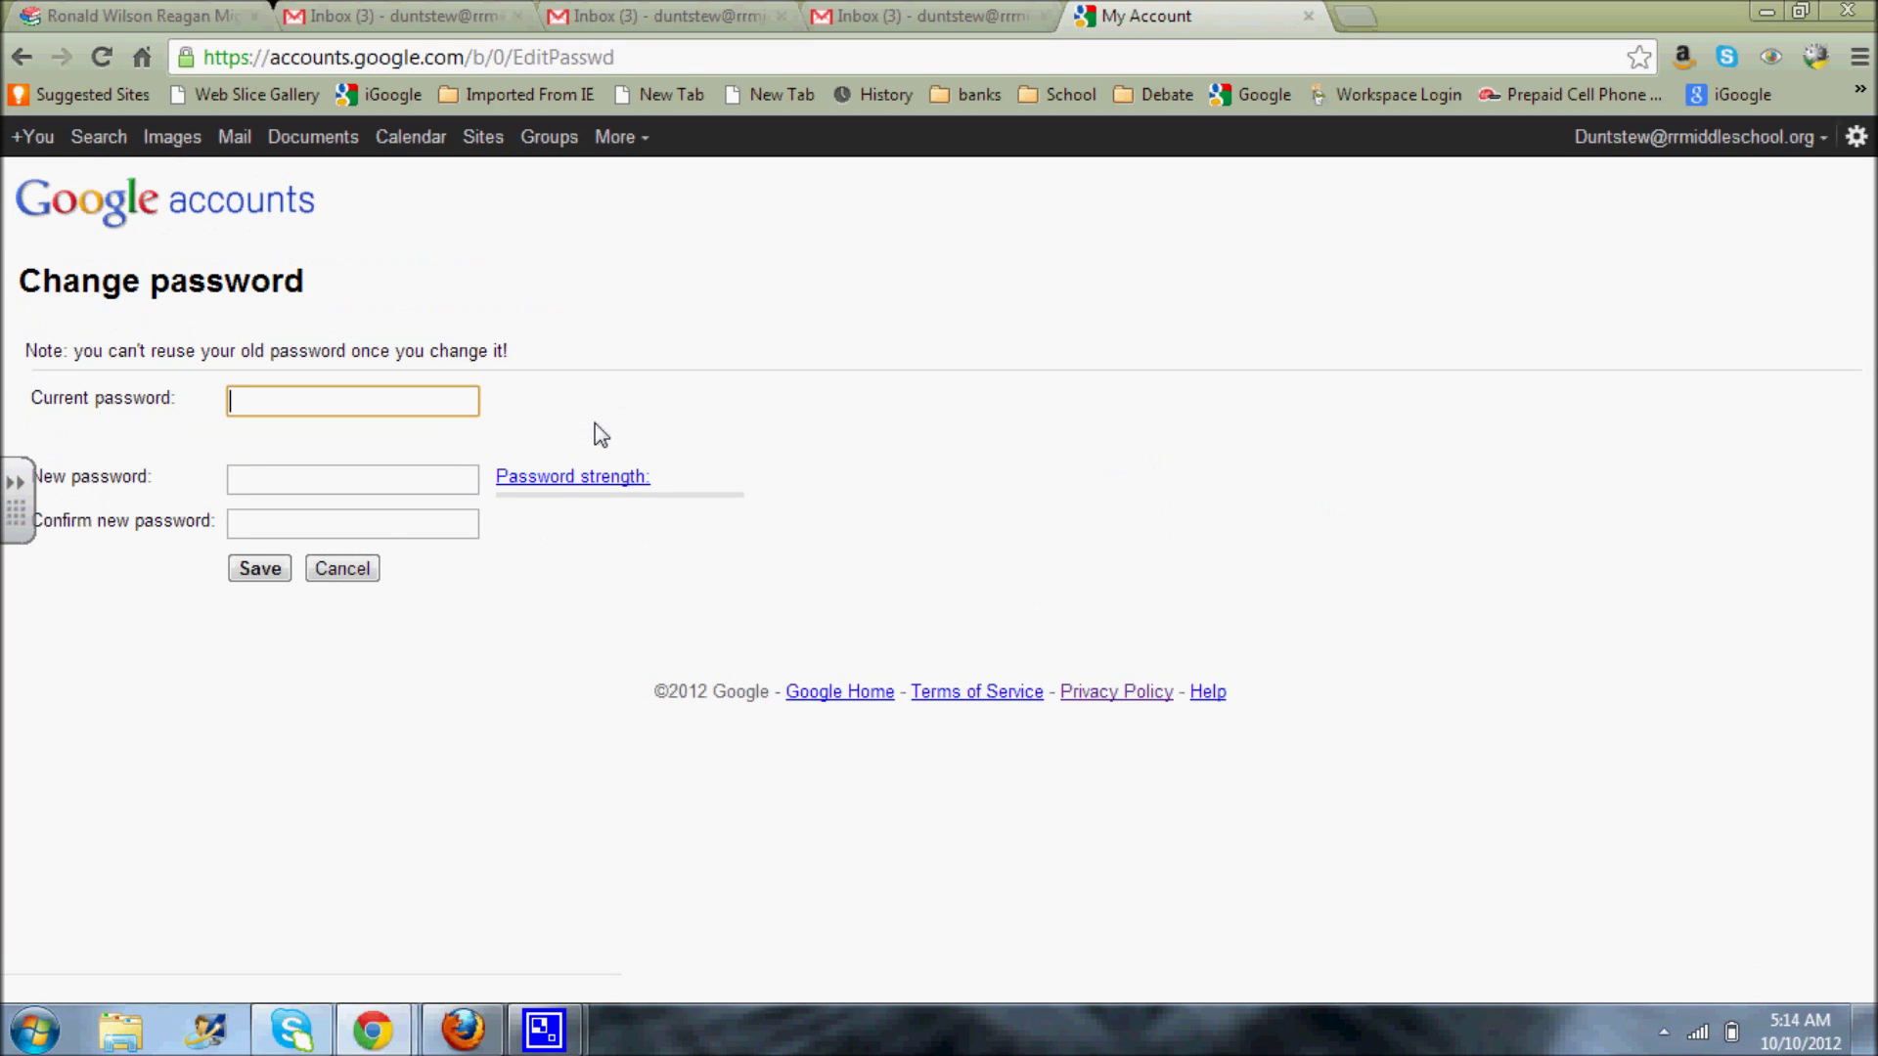
text(•••••••)
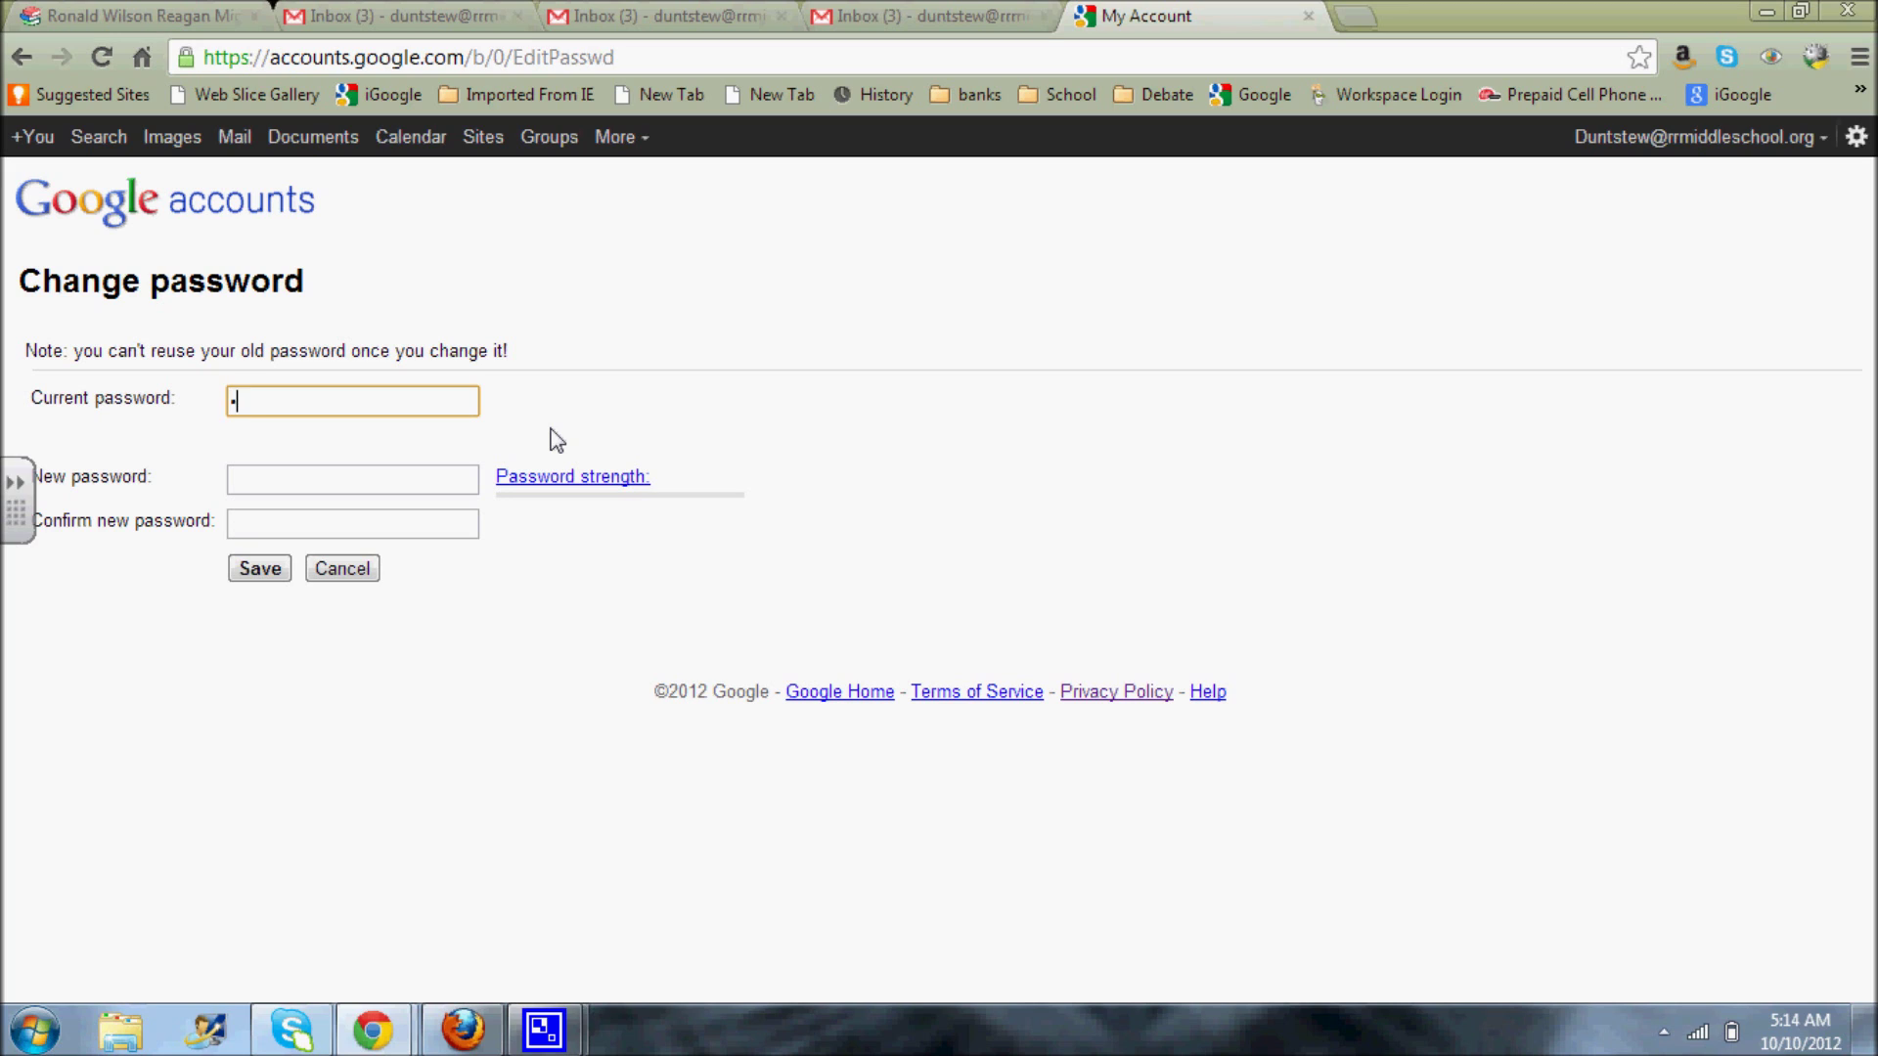
text(••)
key(Tab)
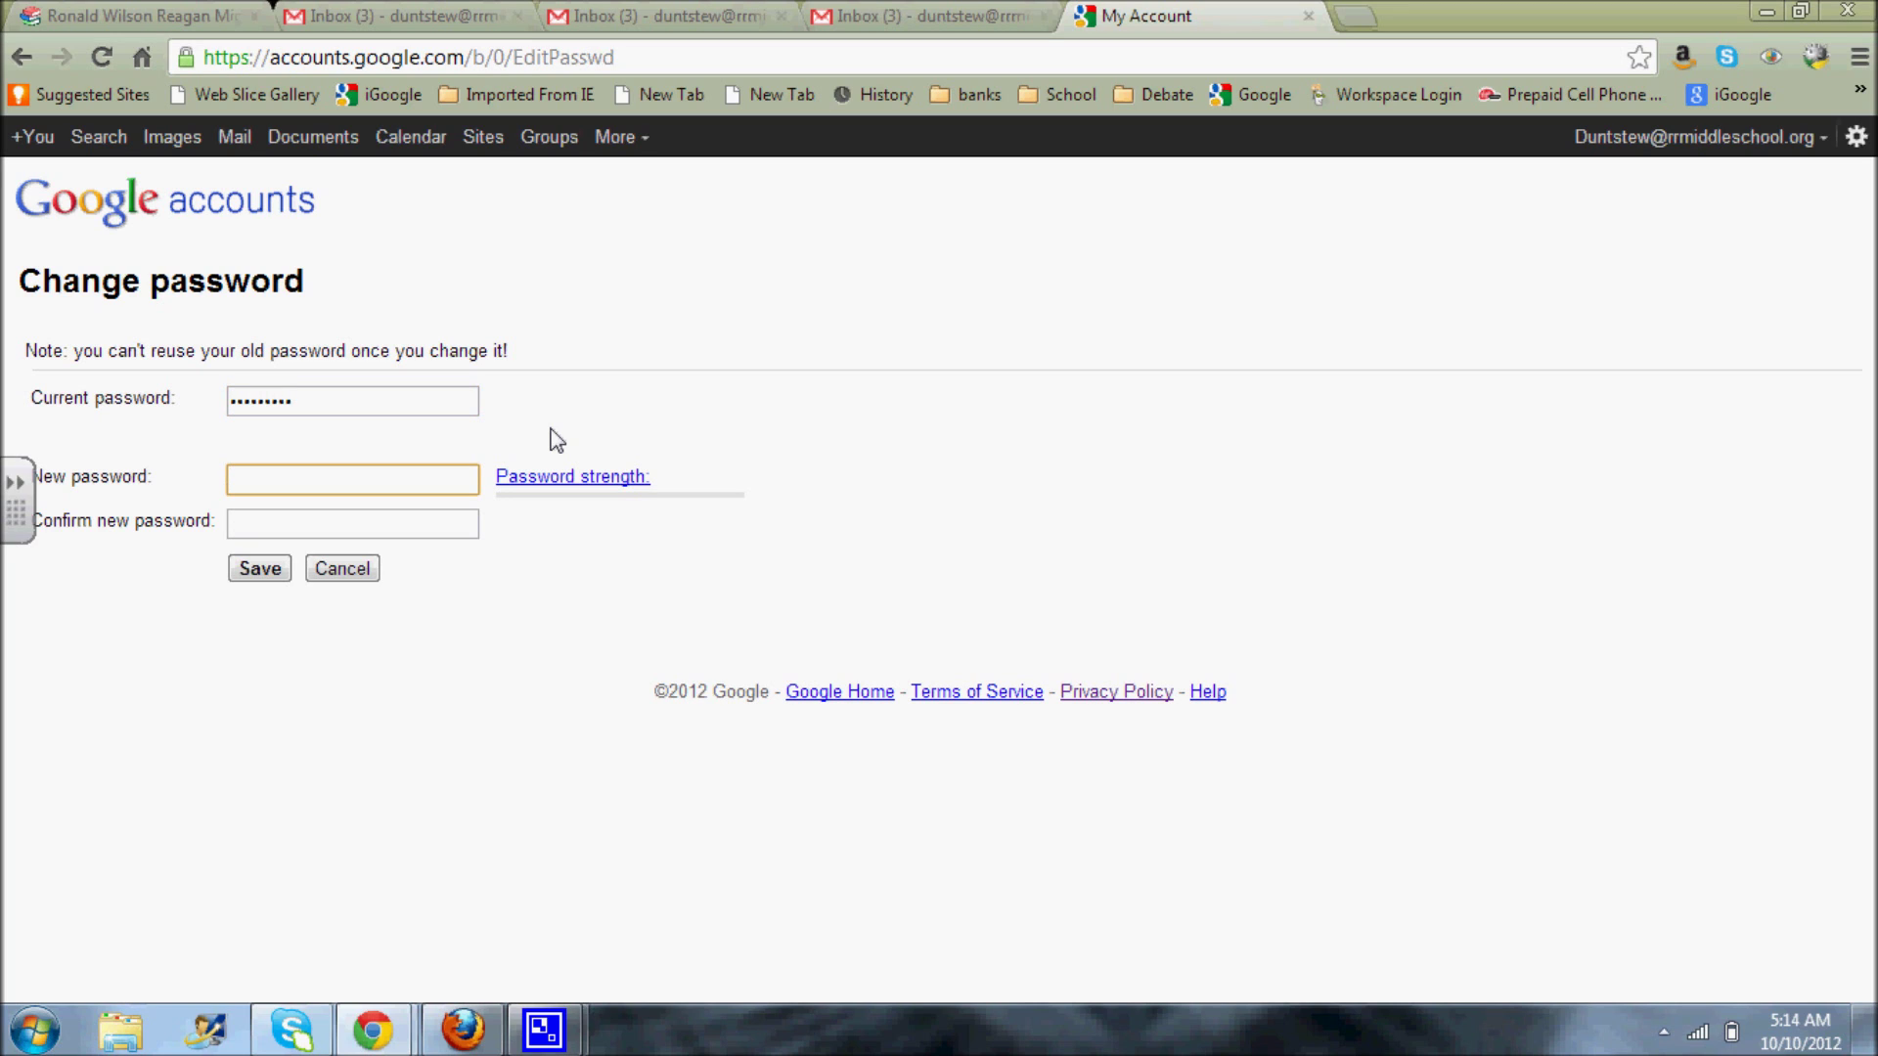
text(•••••••••)
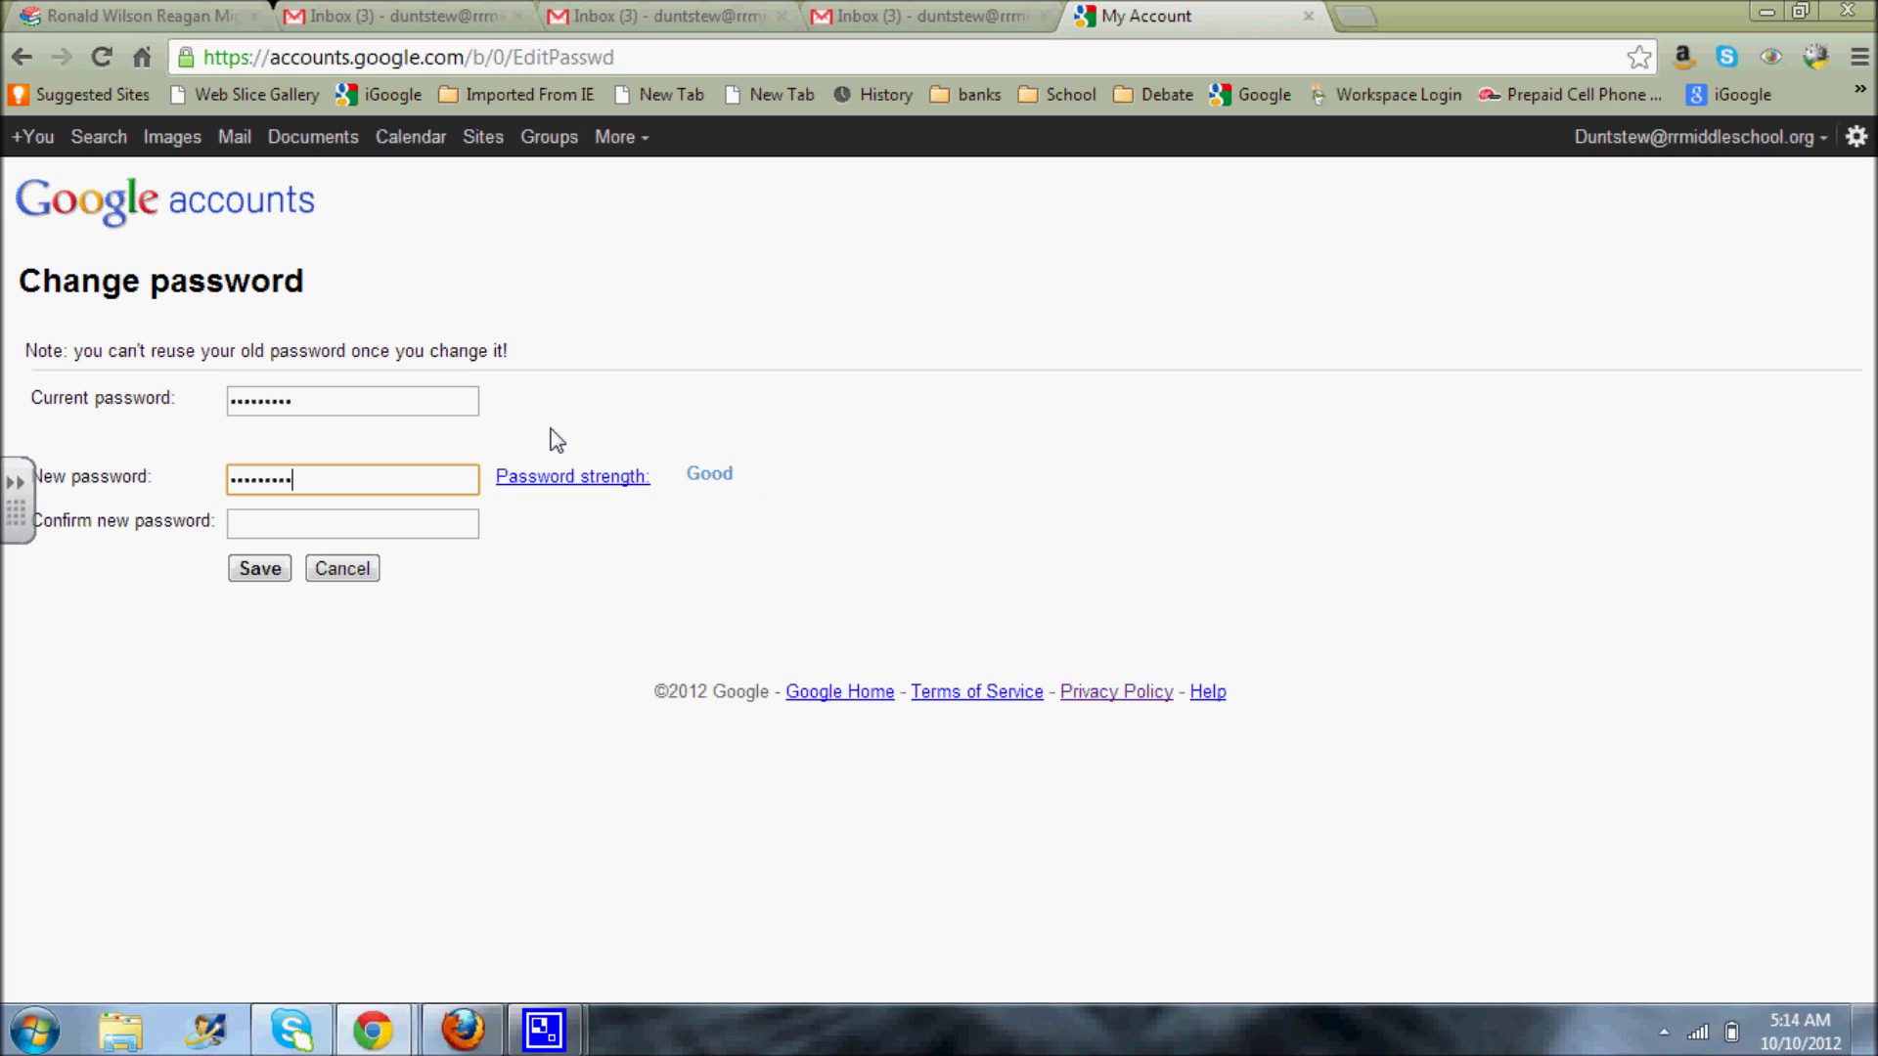
click(271, 529)
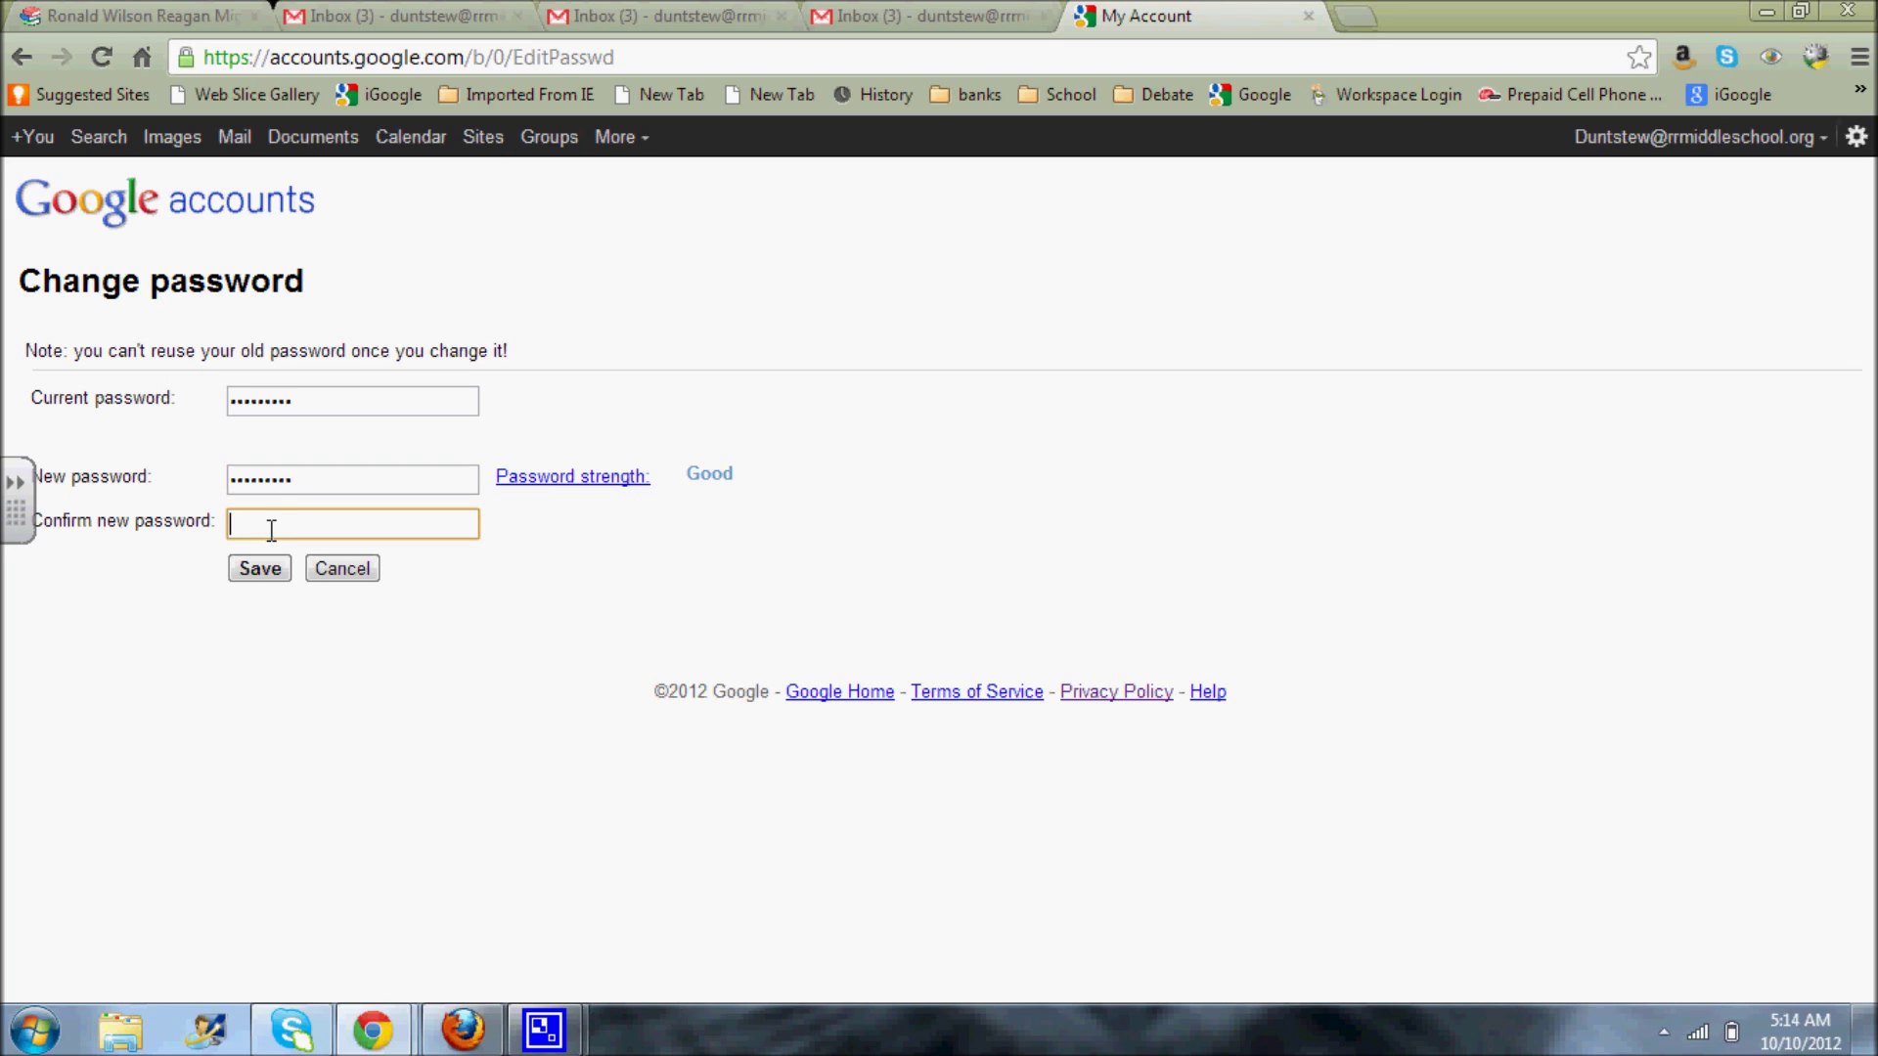
text(•••••••••)
drag(314, 402, 216, 403)
text(••••••)
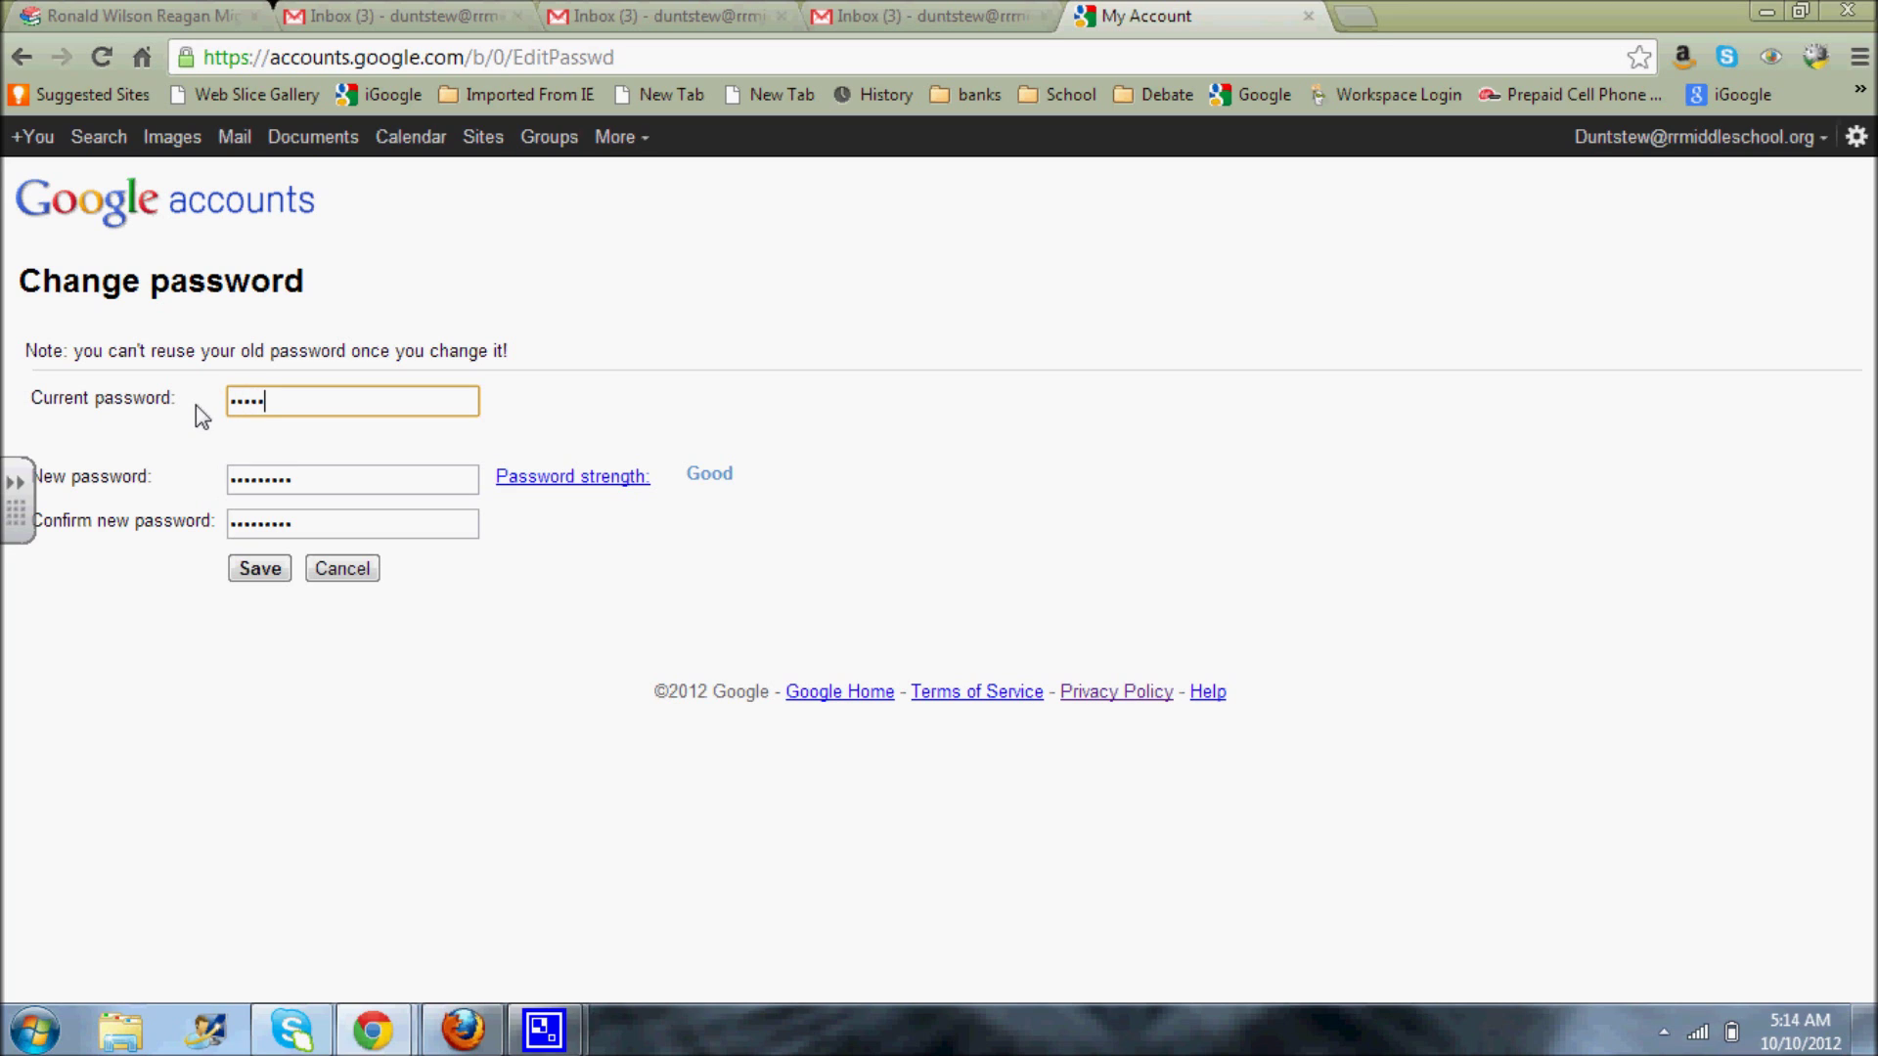
text(••)
click(257, 569)
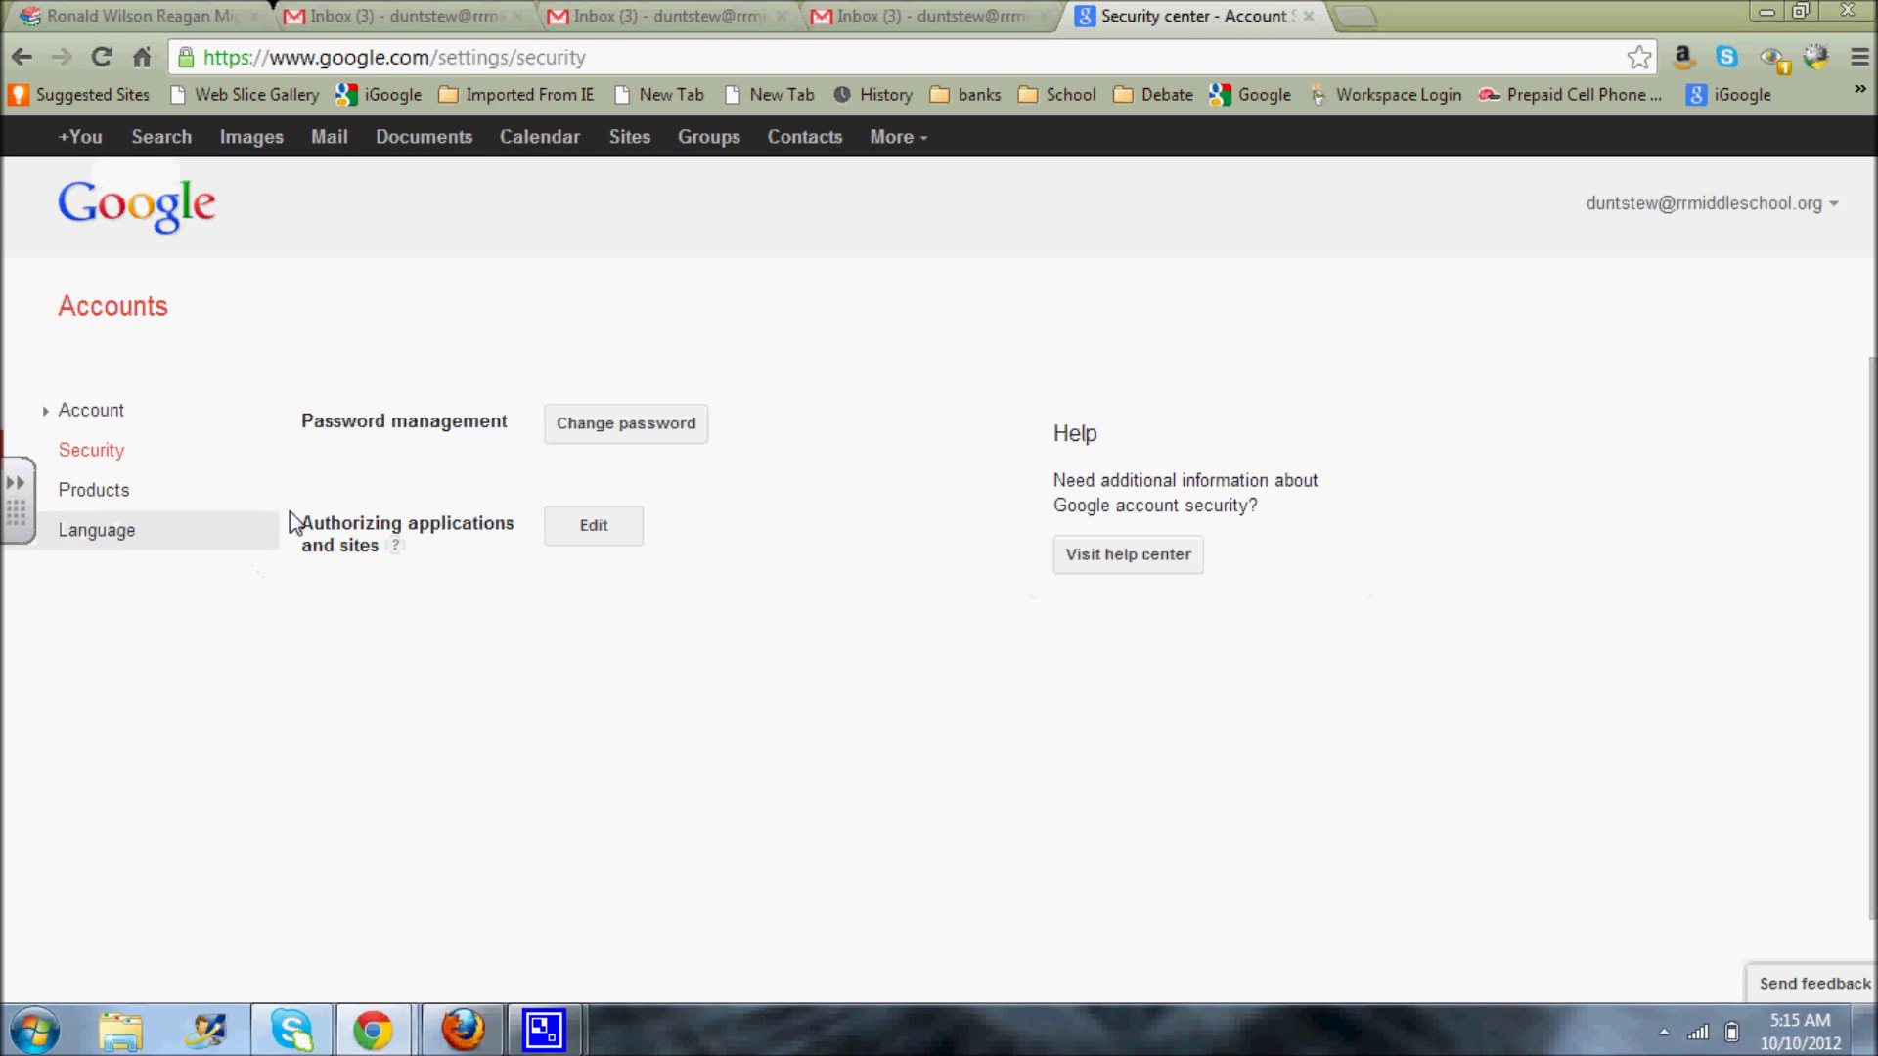
- Return to the Gmail inbox via Mail in the Google bar
click(327, 137)
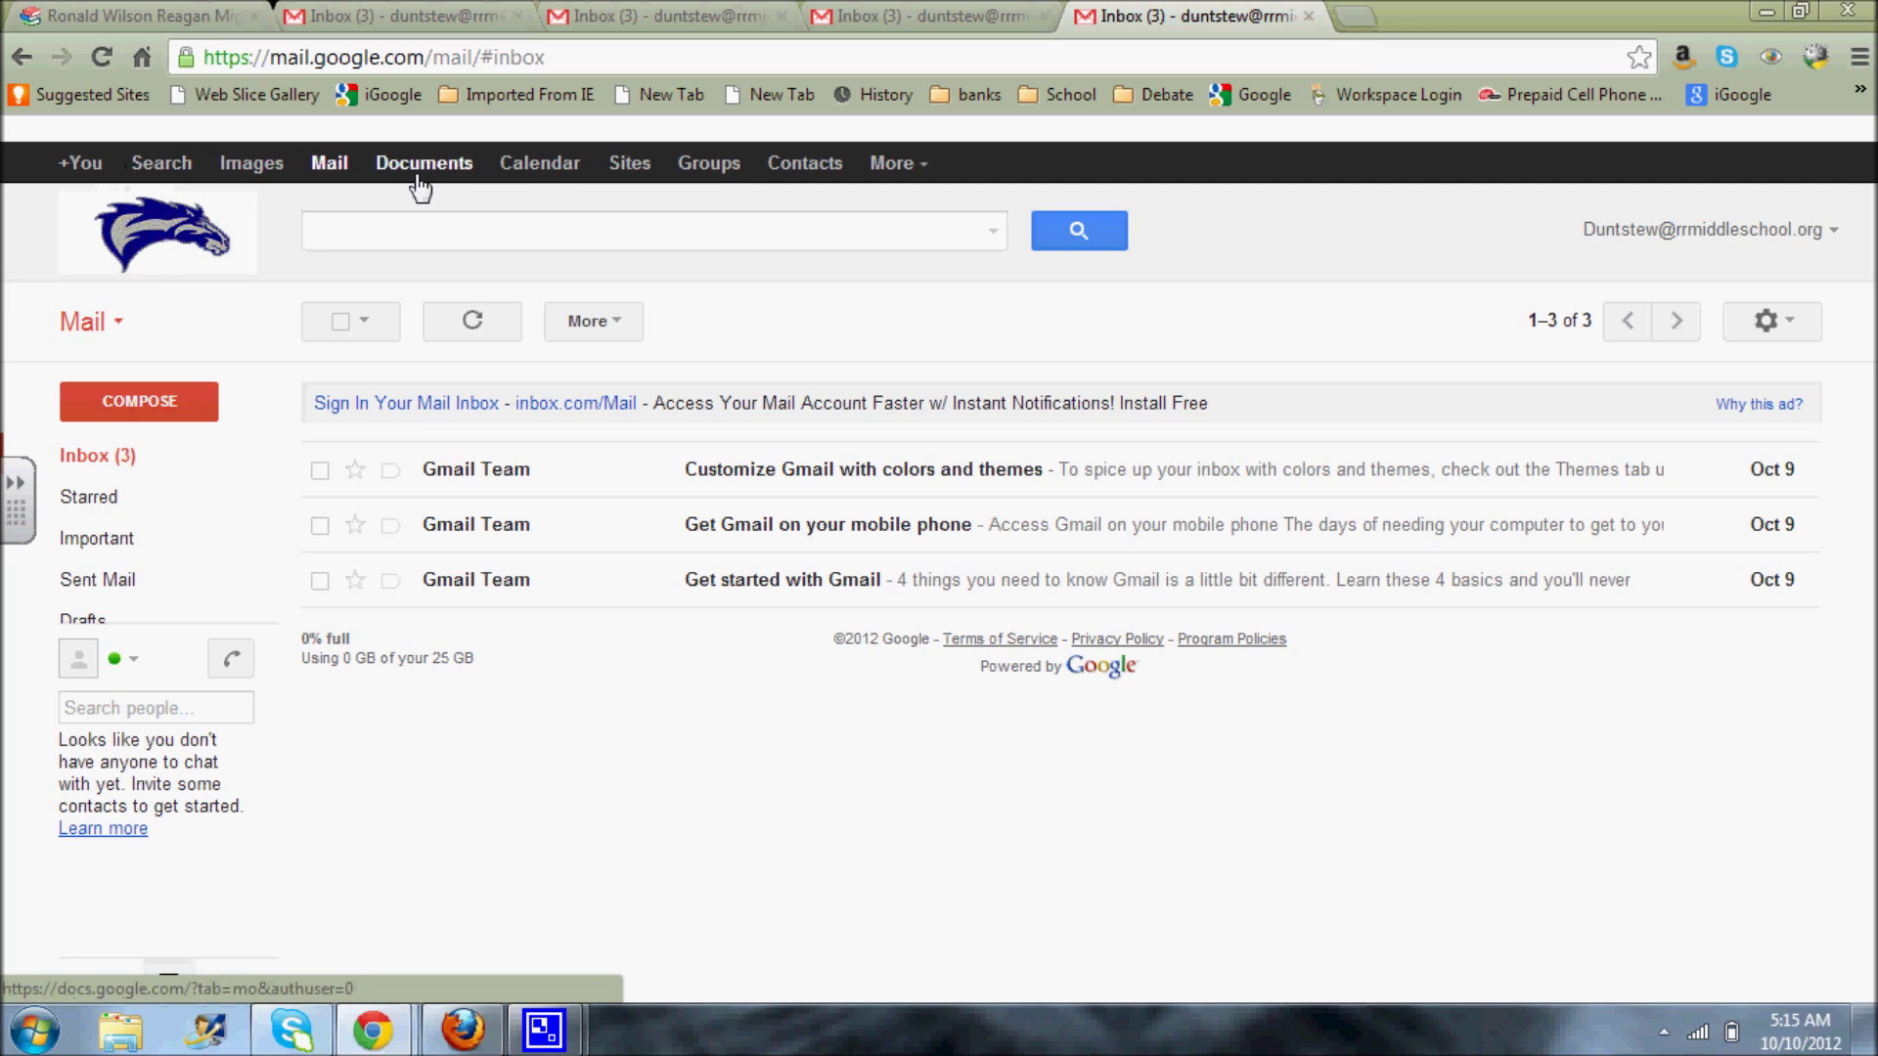
- Open Documents from the Google bar to reach My Drive
click(910, 174)
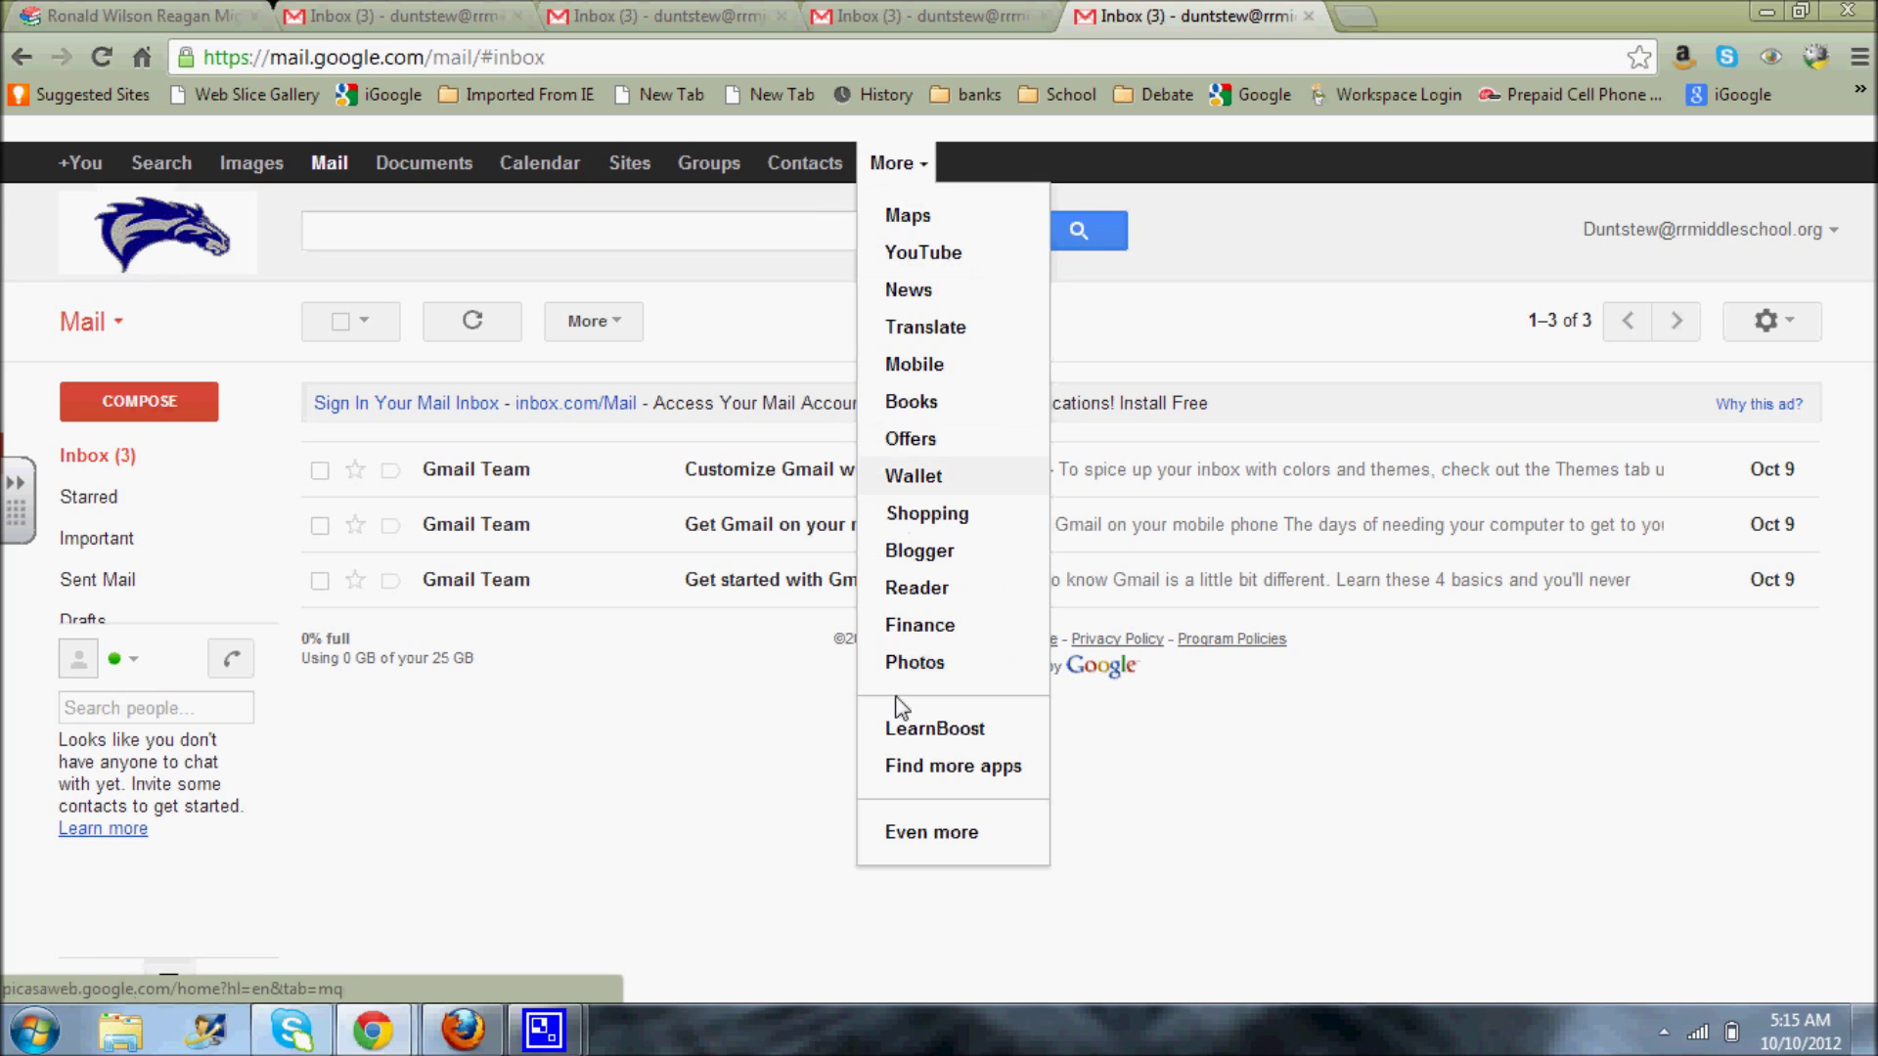
click(1098, 182)
click(452, 176)
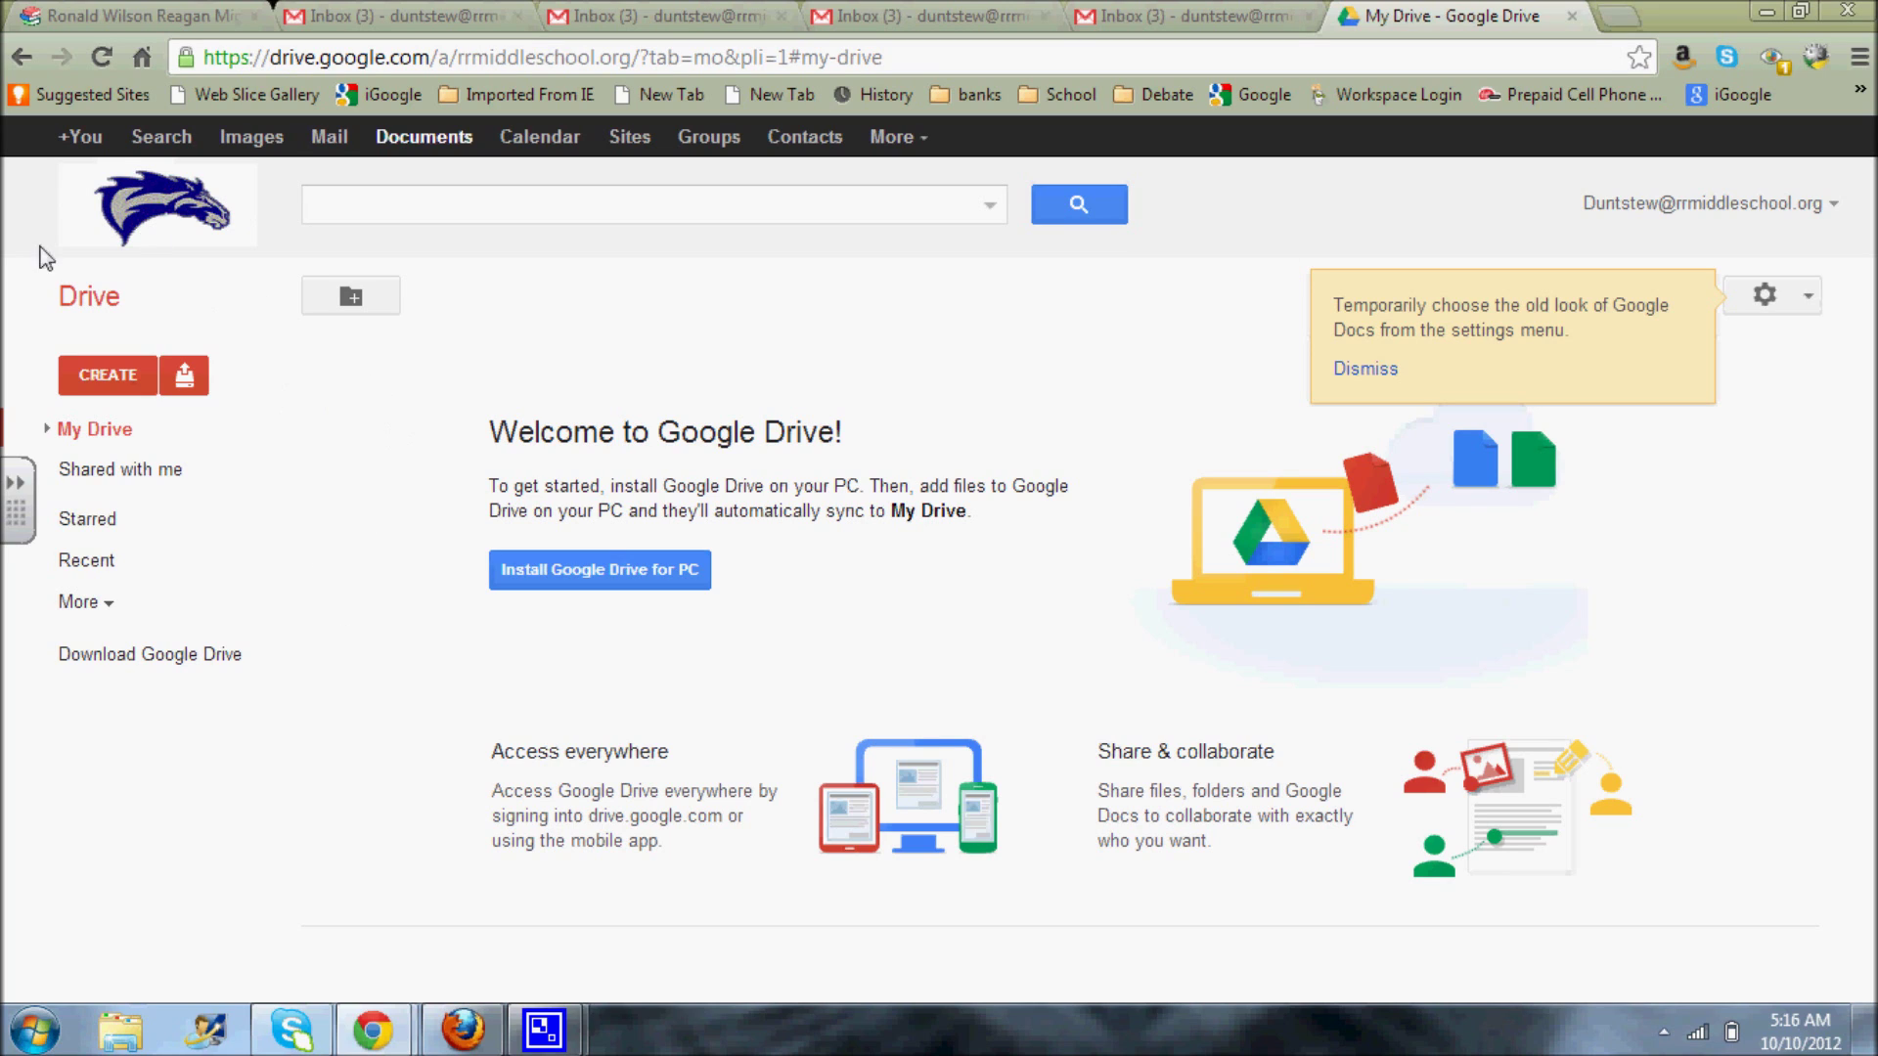
- Create a new Document from the CREATE menu
click(105, 378)
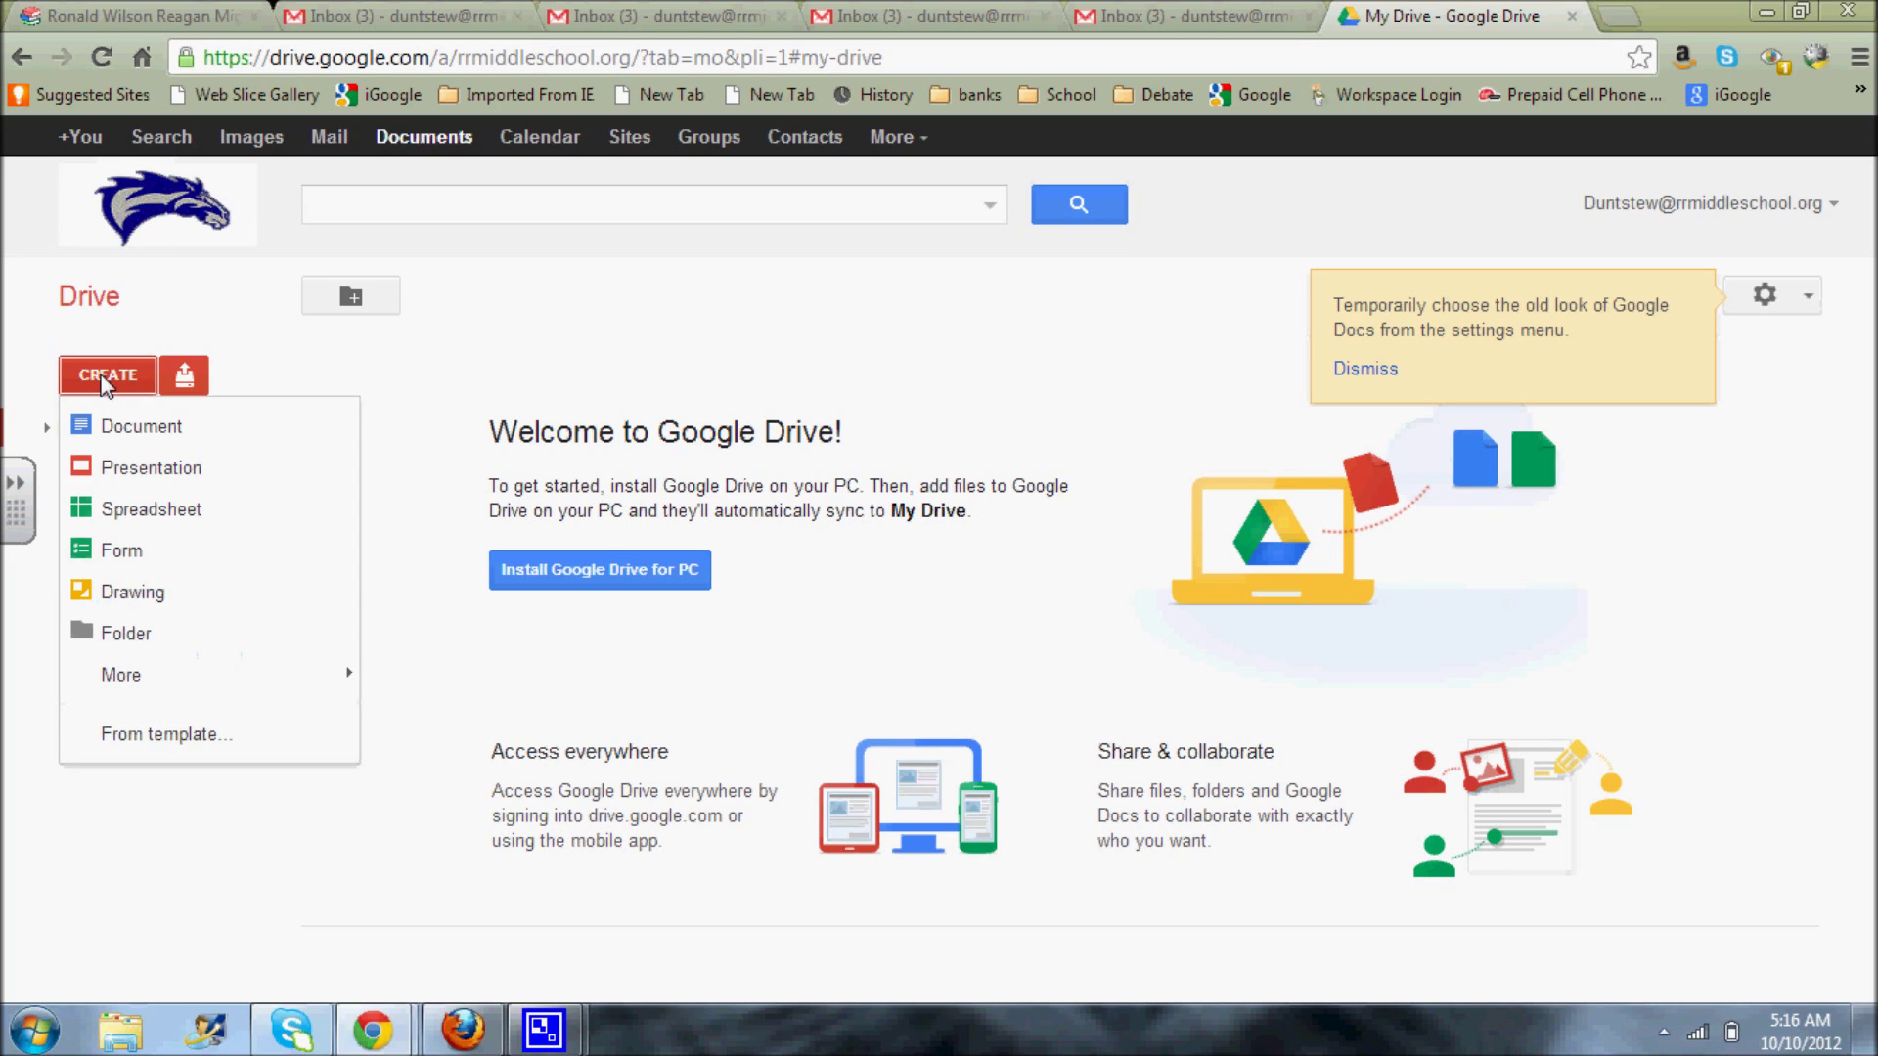
click(142, 430)
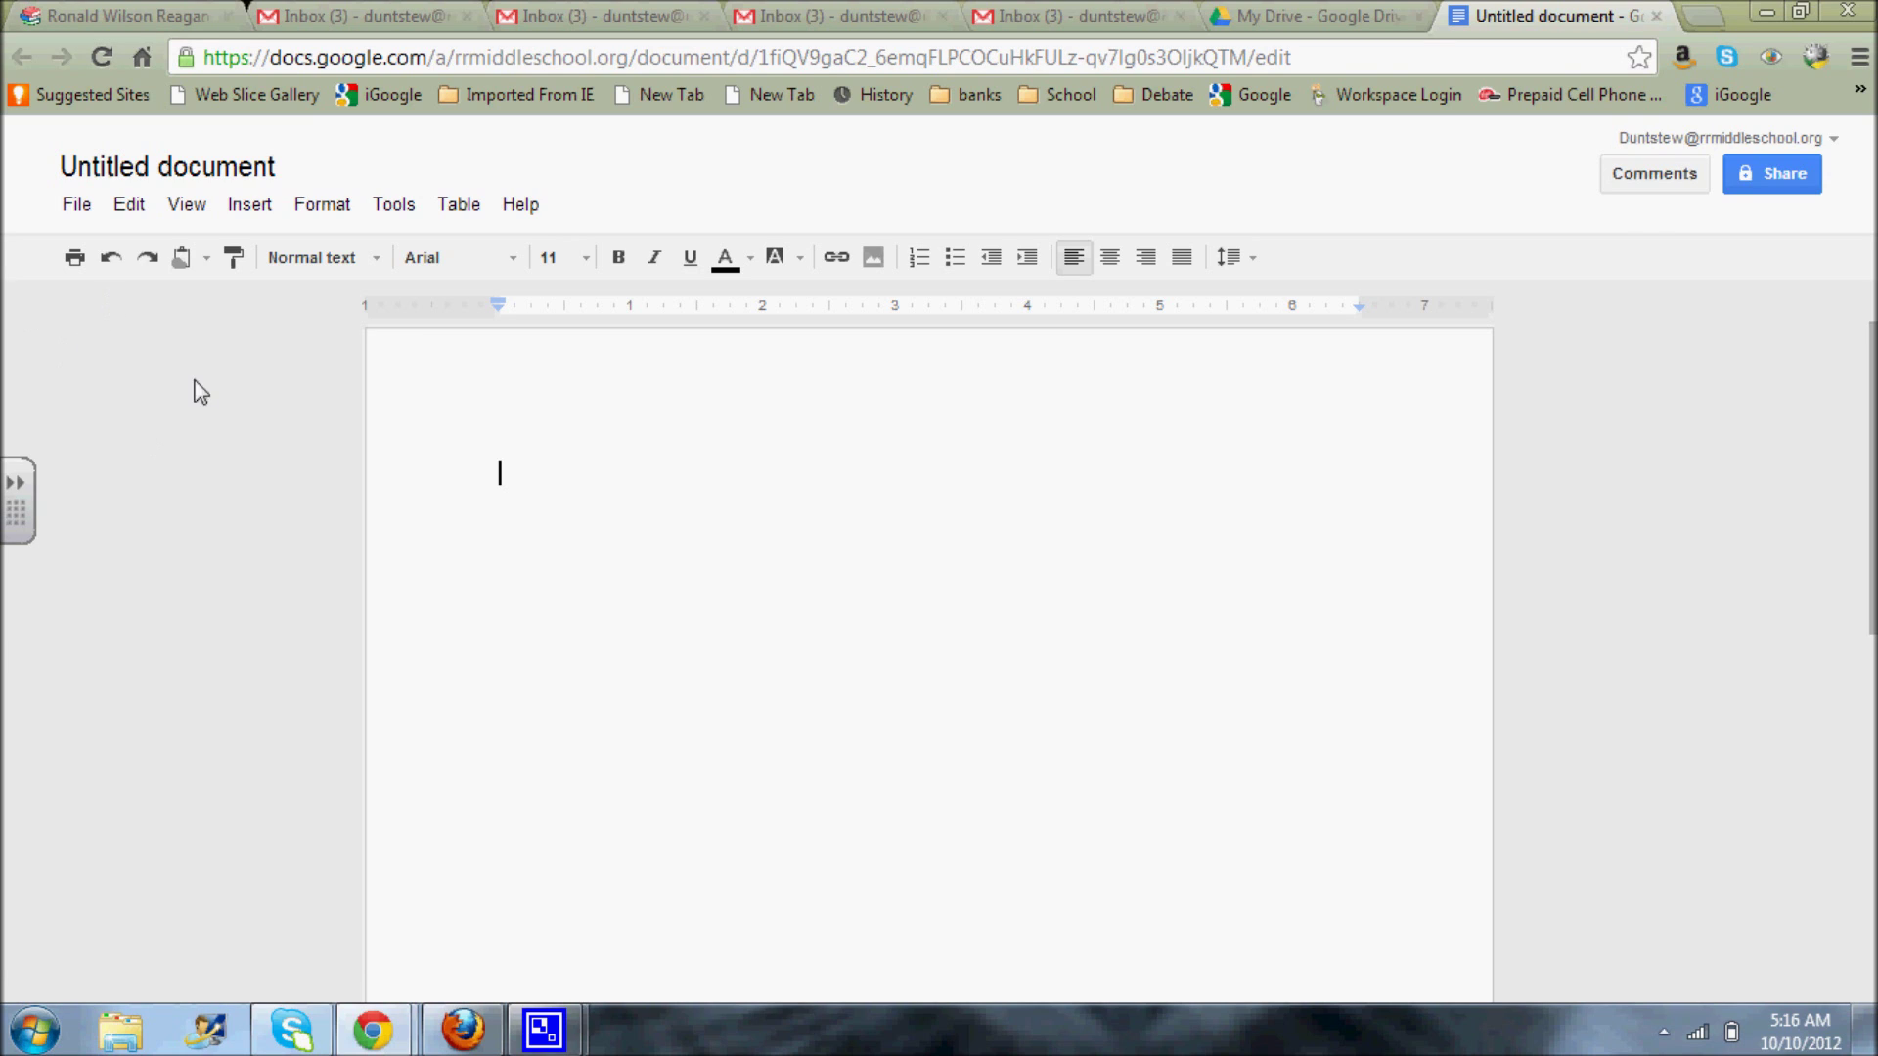
- Rename the untitled document to '9 Dunt First Doc'
click(144, 176)
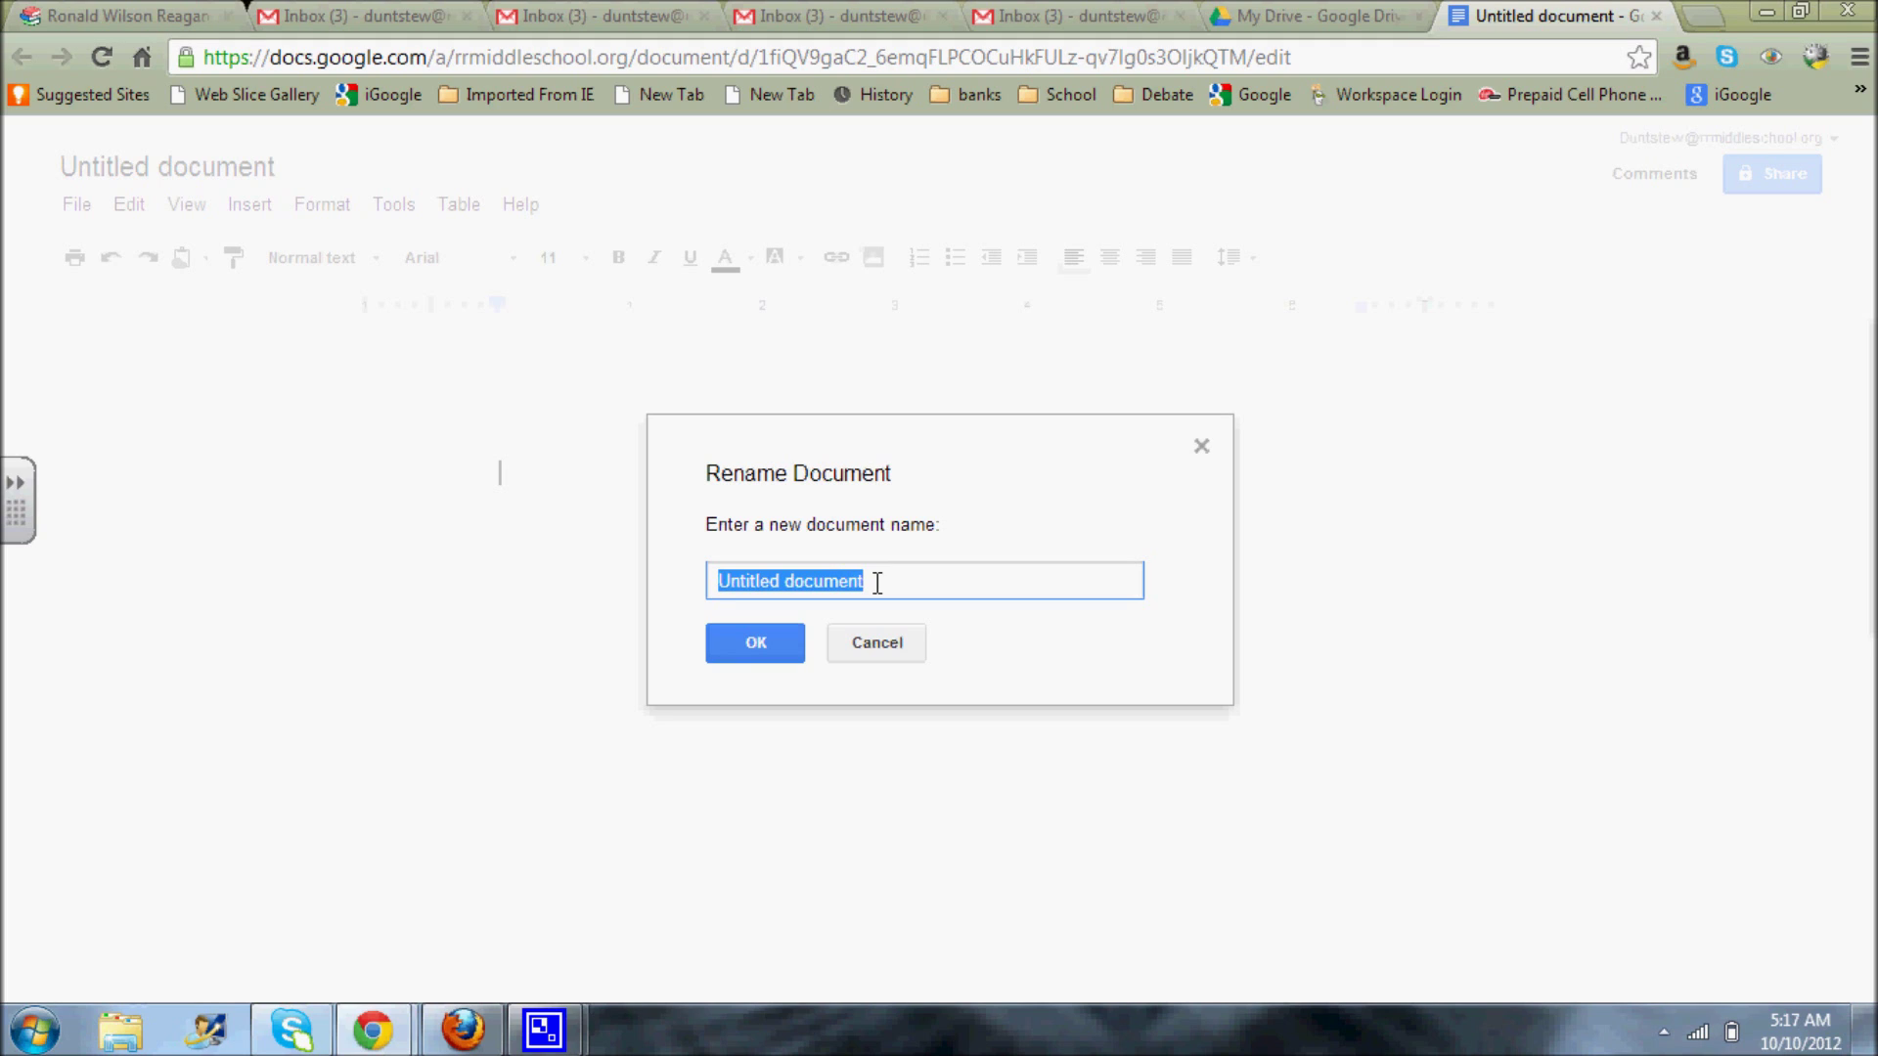
text(9)
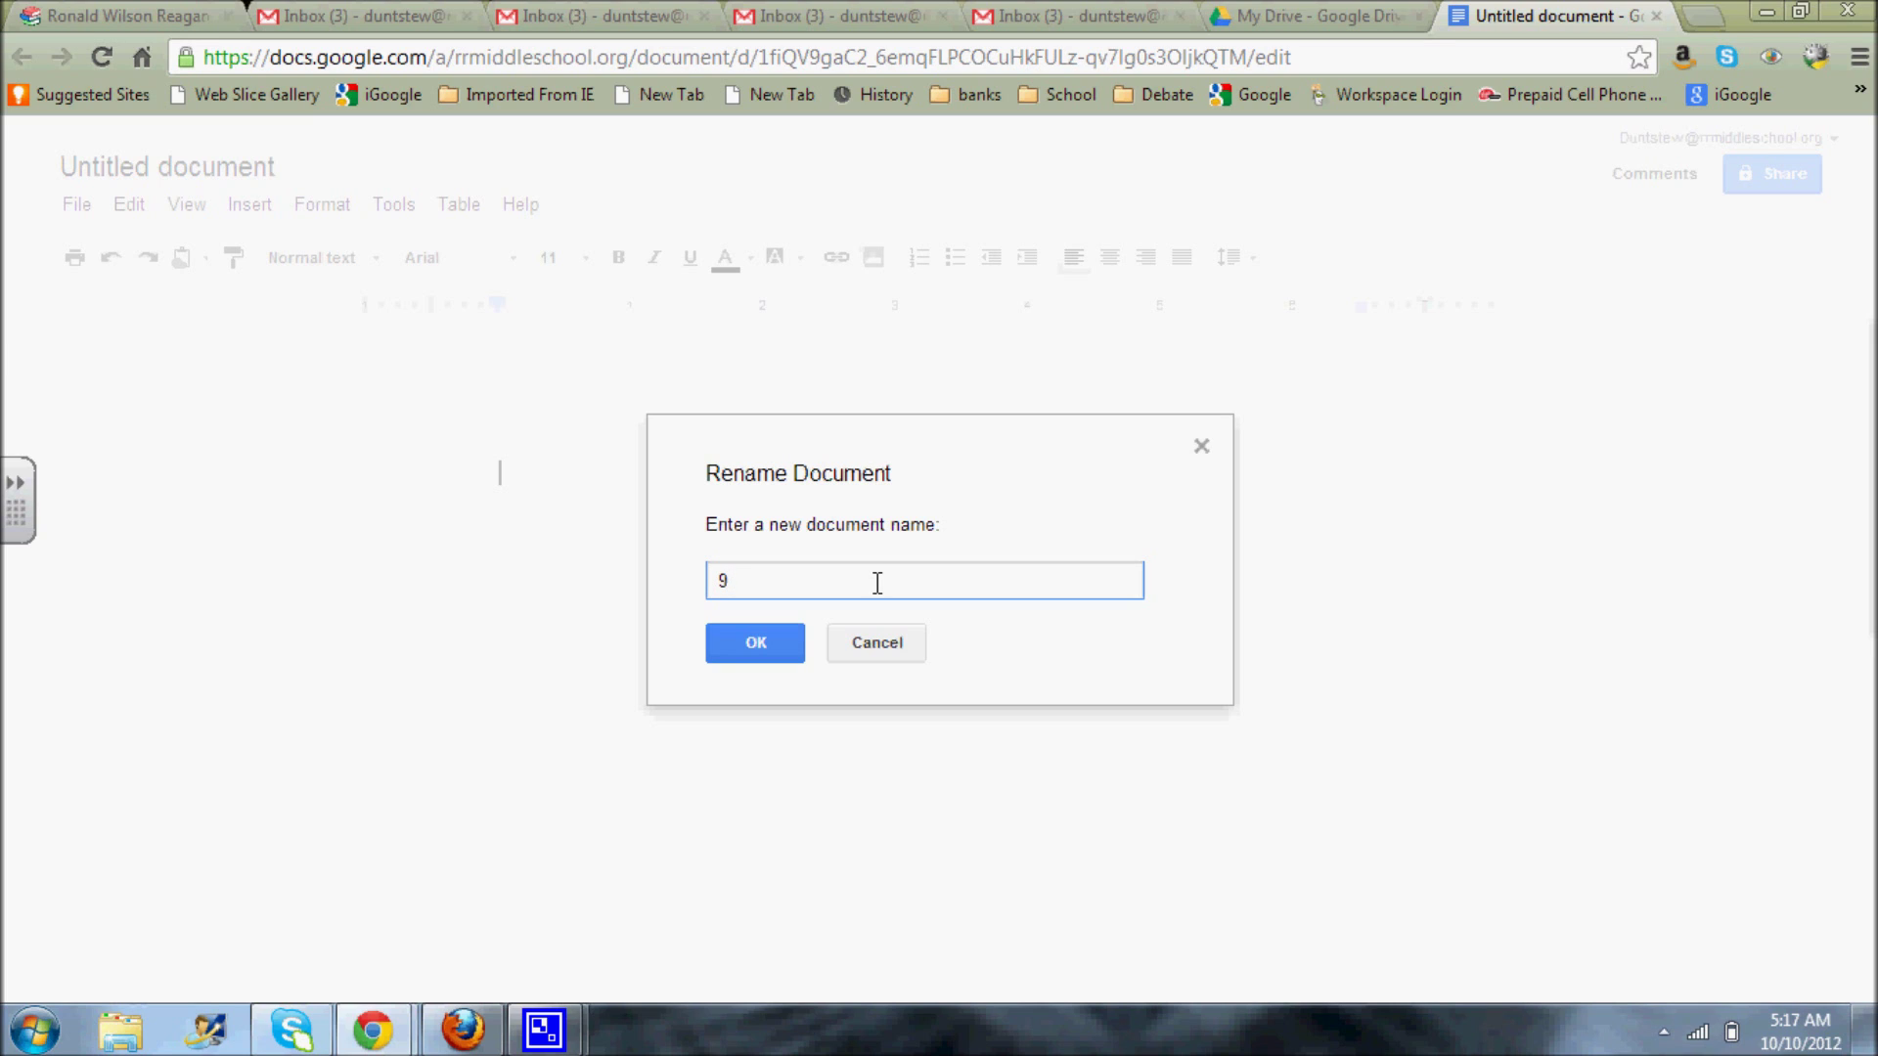
text(Dunt First)
text(Doc)
click(748, 640)
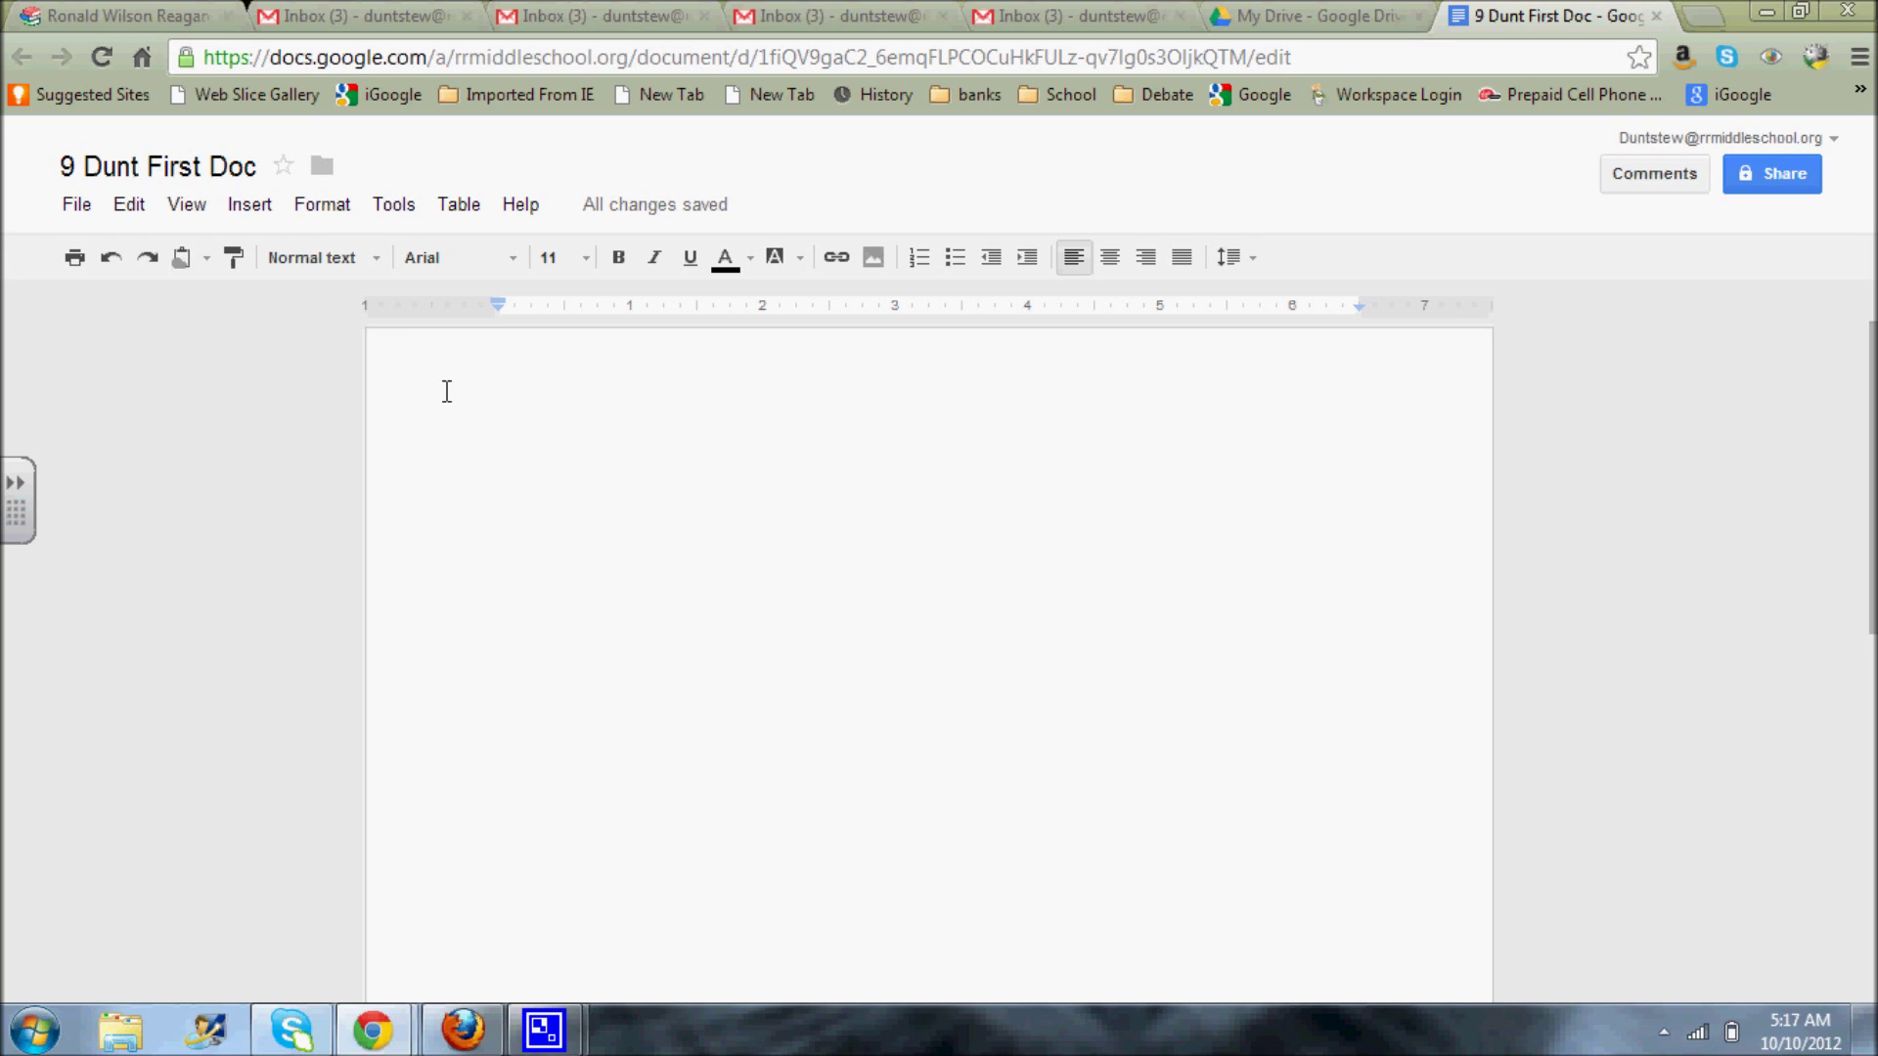
- Type 'I like trout frappe' ice cream.' in the document body, correcting the typo
text(I like tr)
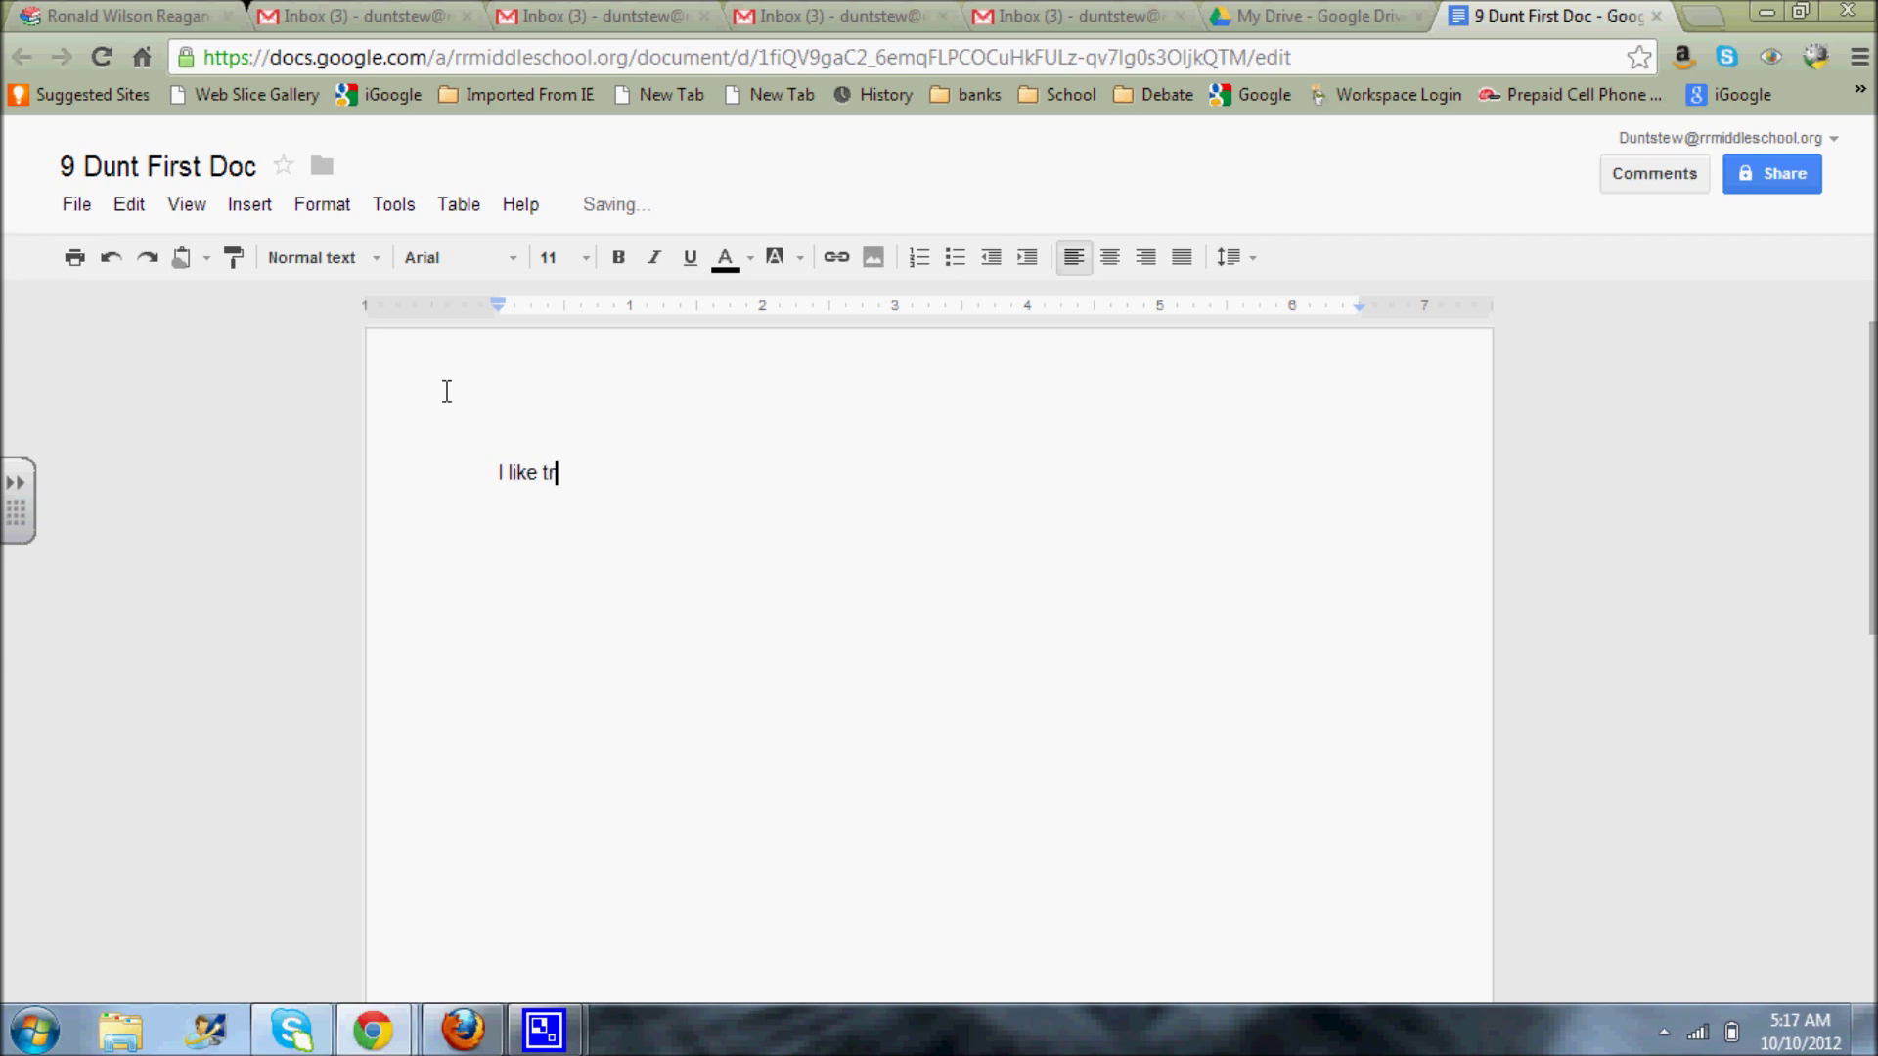
text(out frappe' ice cream)
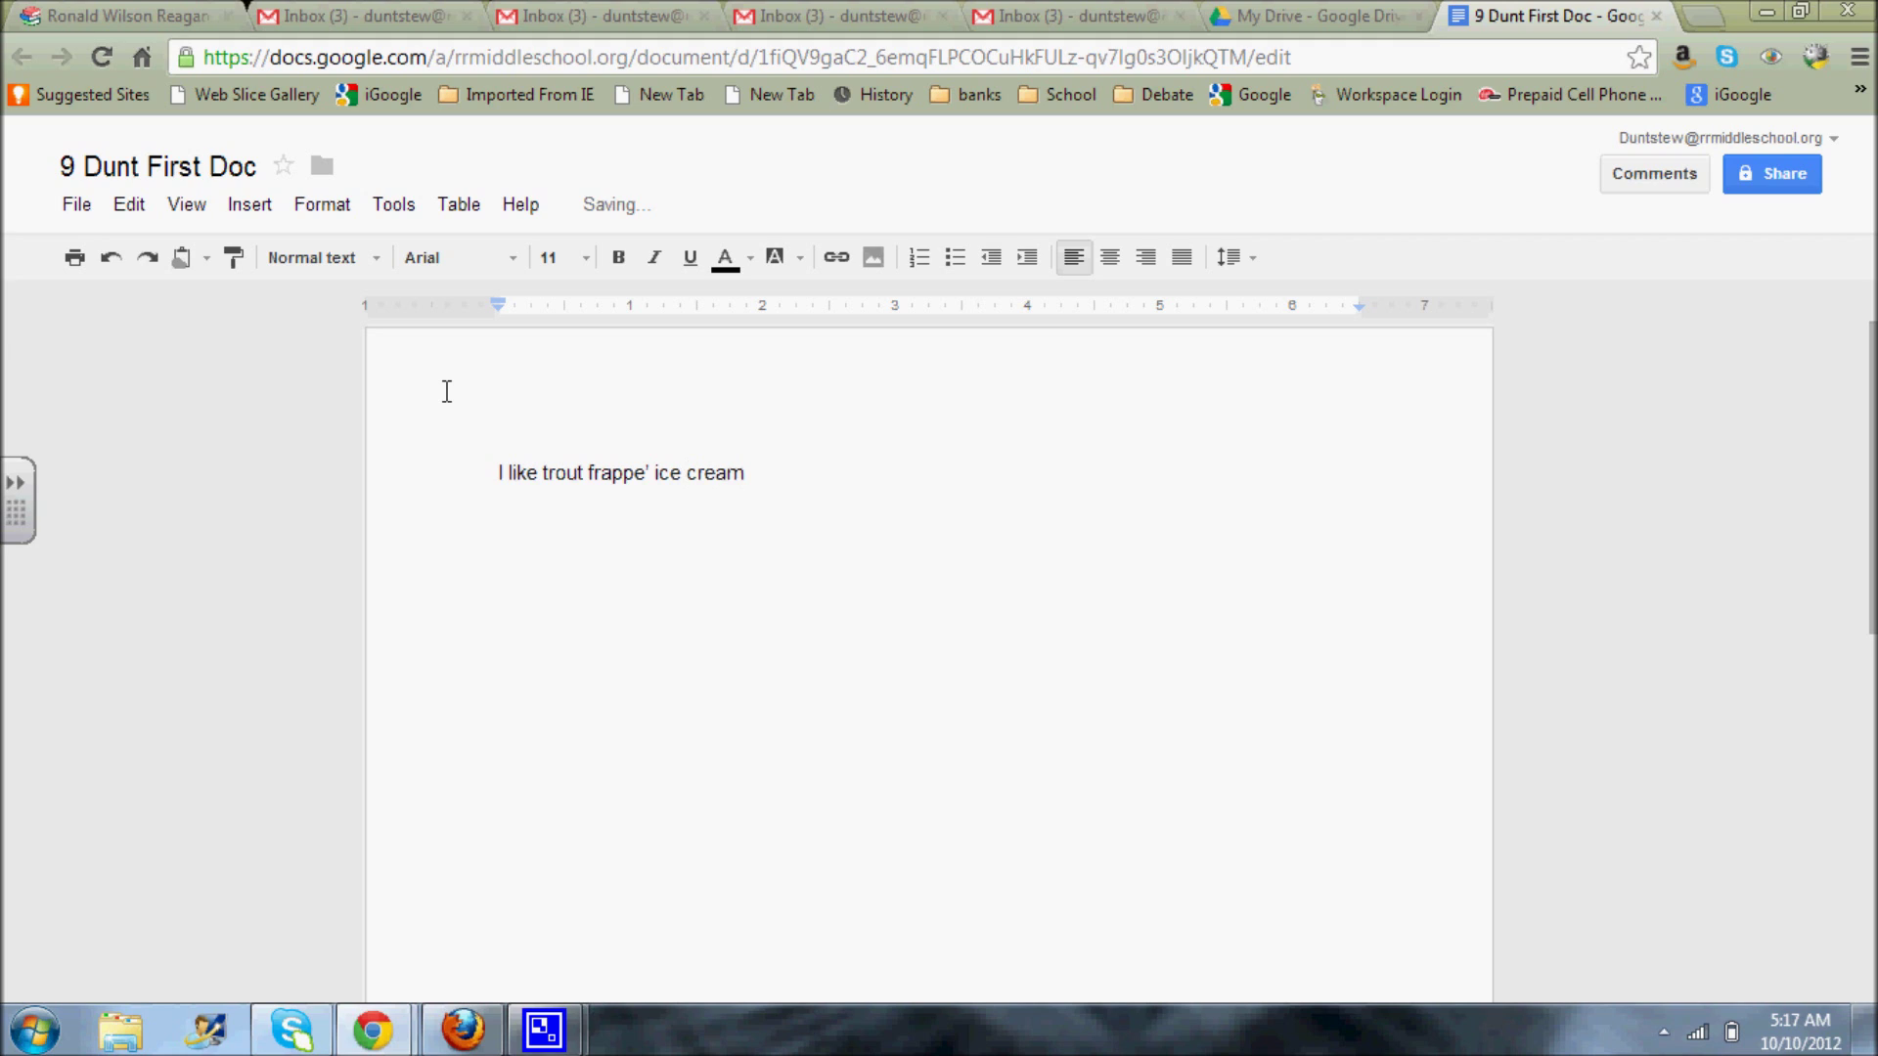
text(.)
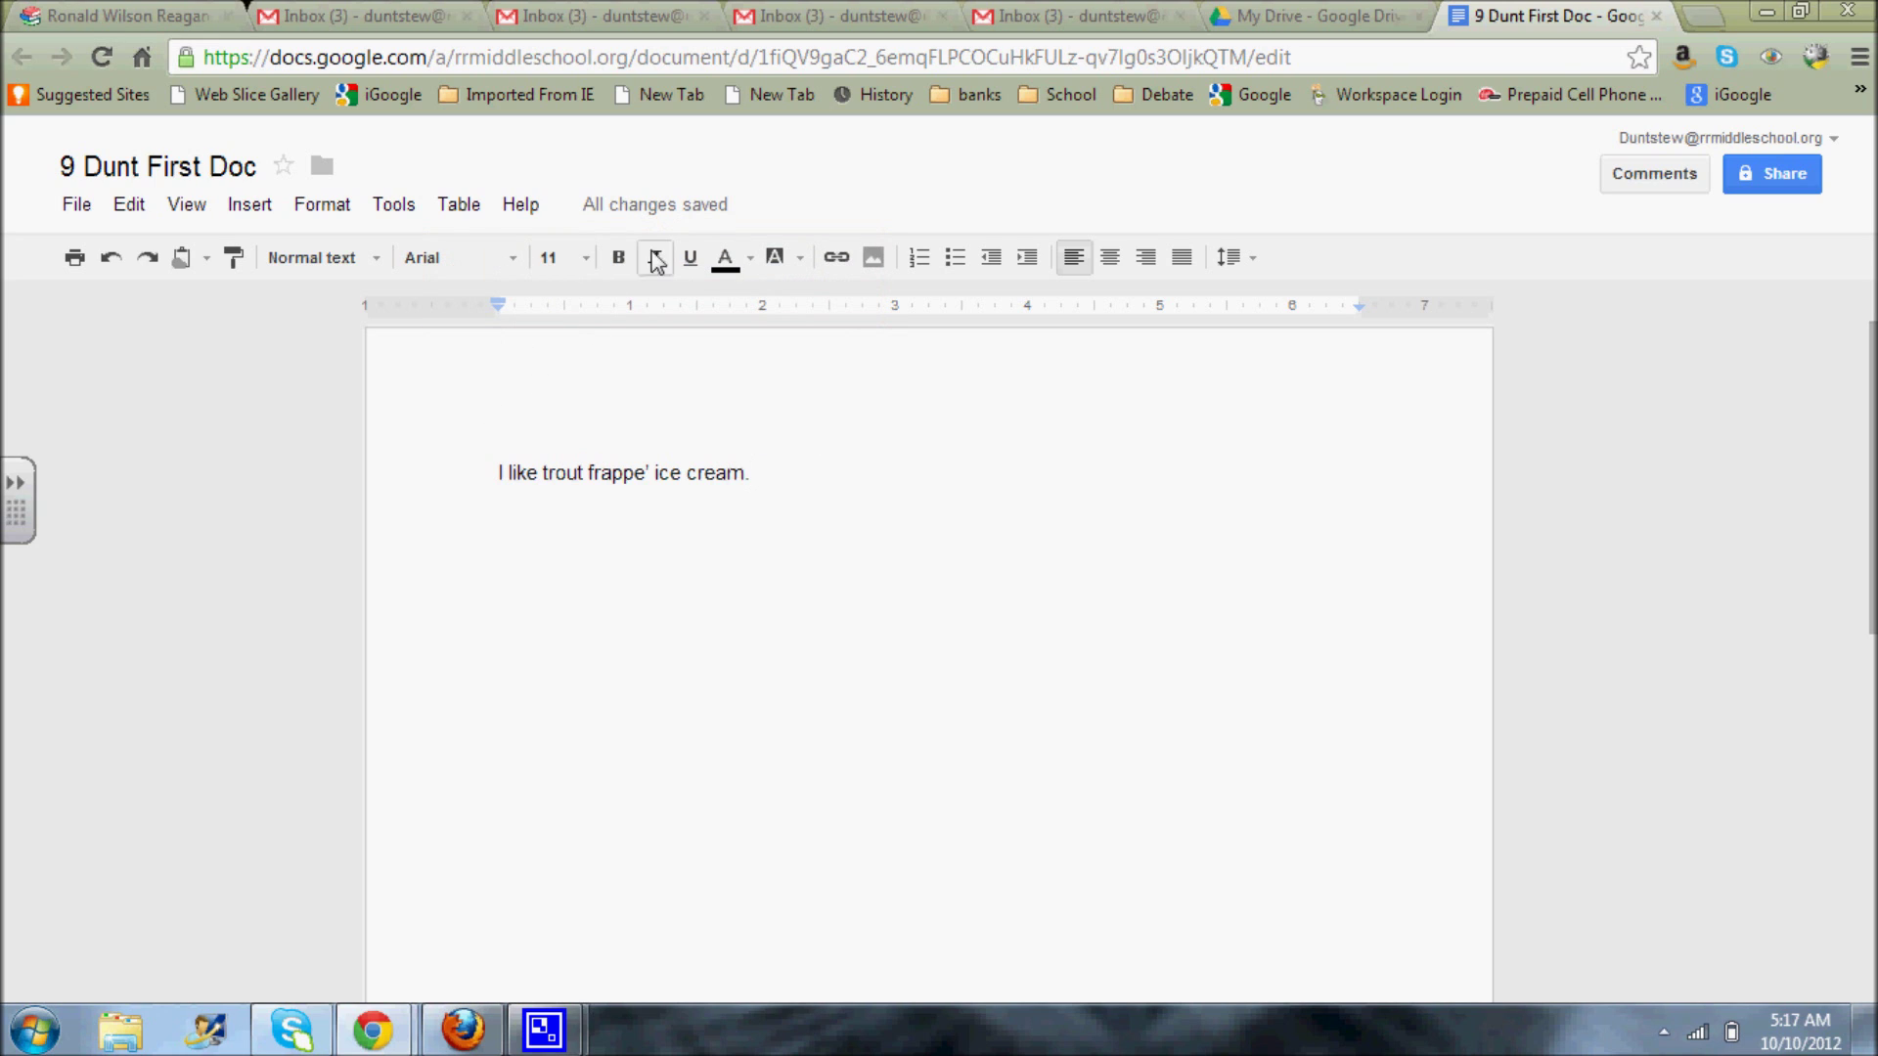
mouse_move(662, 209)
- Open sharing and enter the teacher's school e-mail address as a person with Can edit access
click(1765, 174)
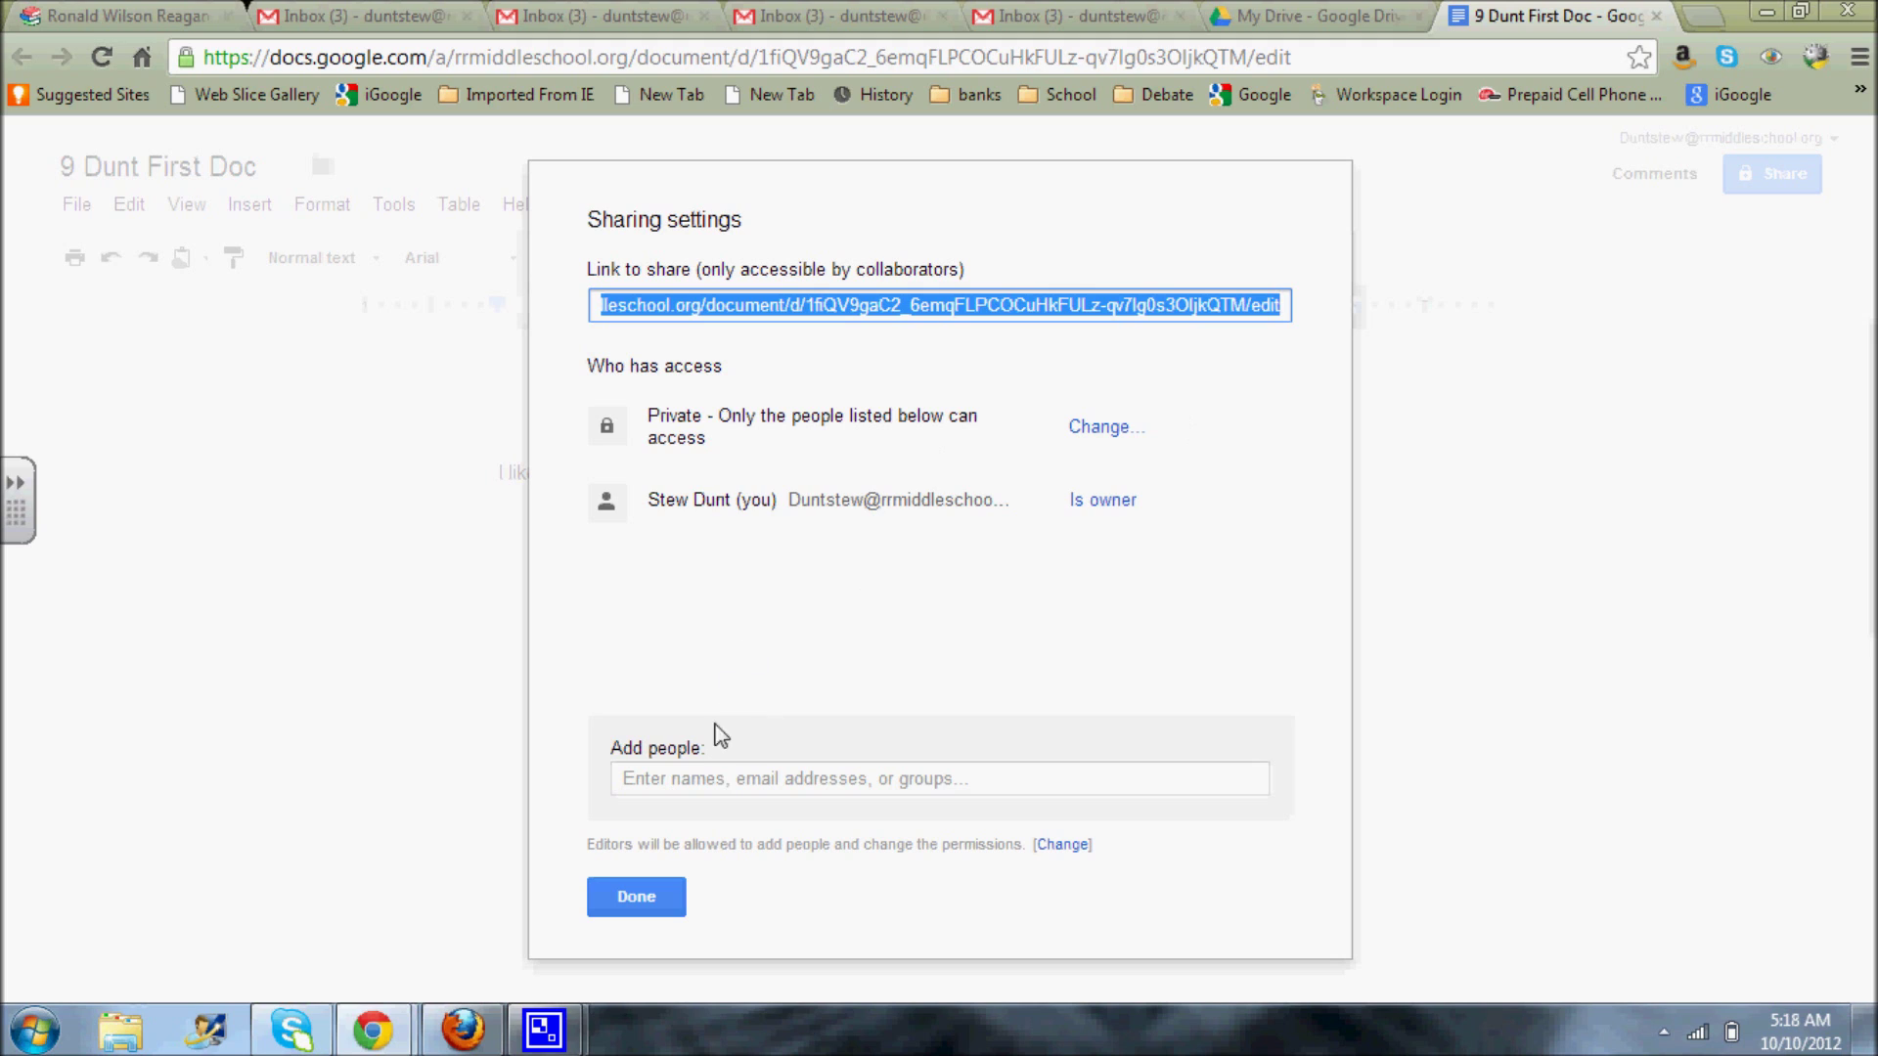
click(690, 783)
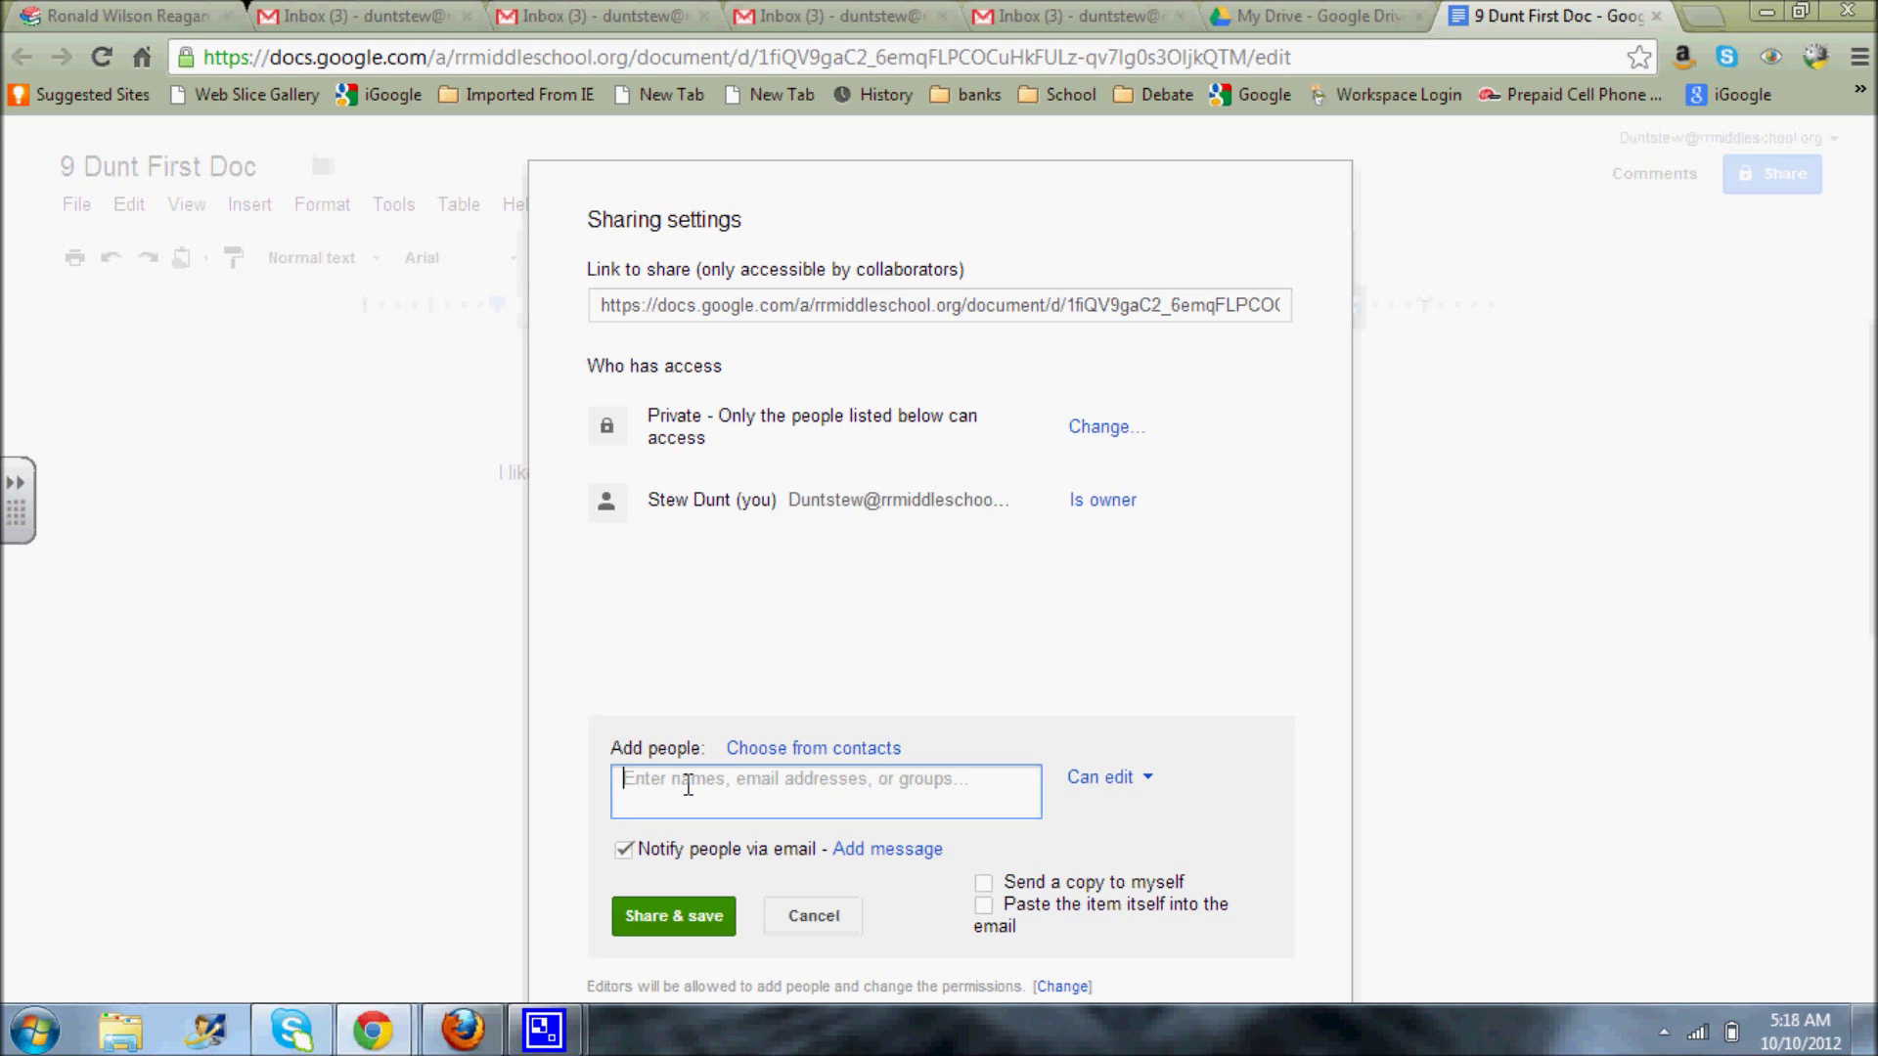
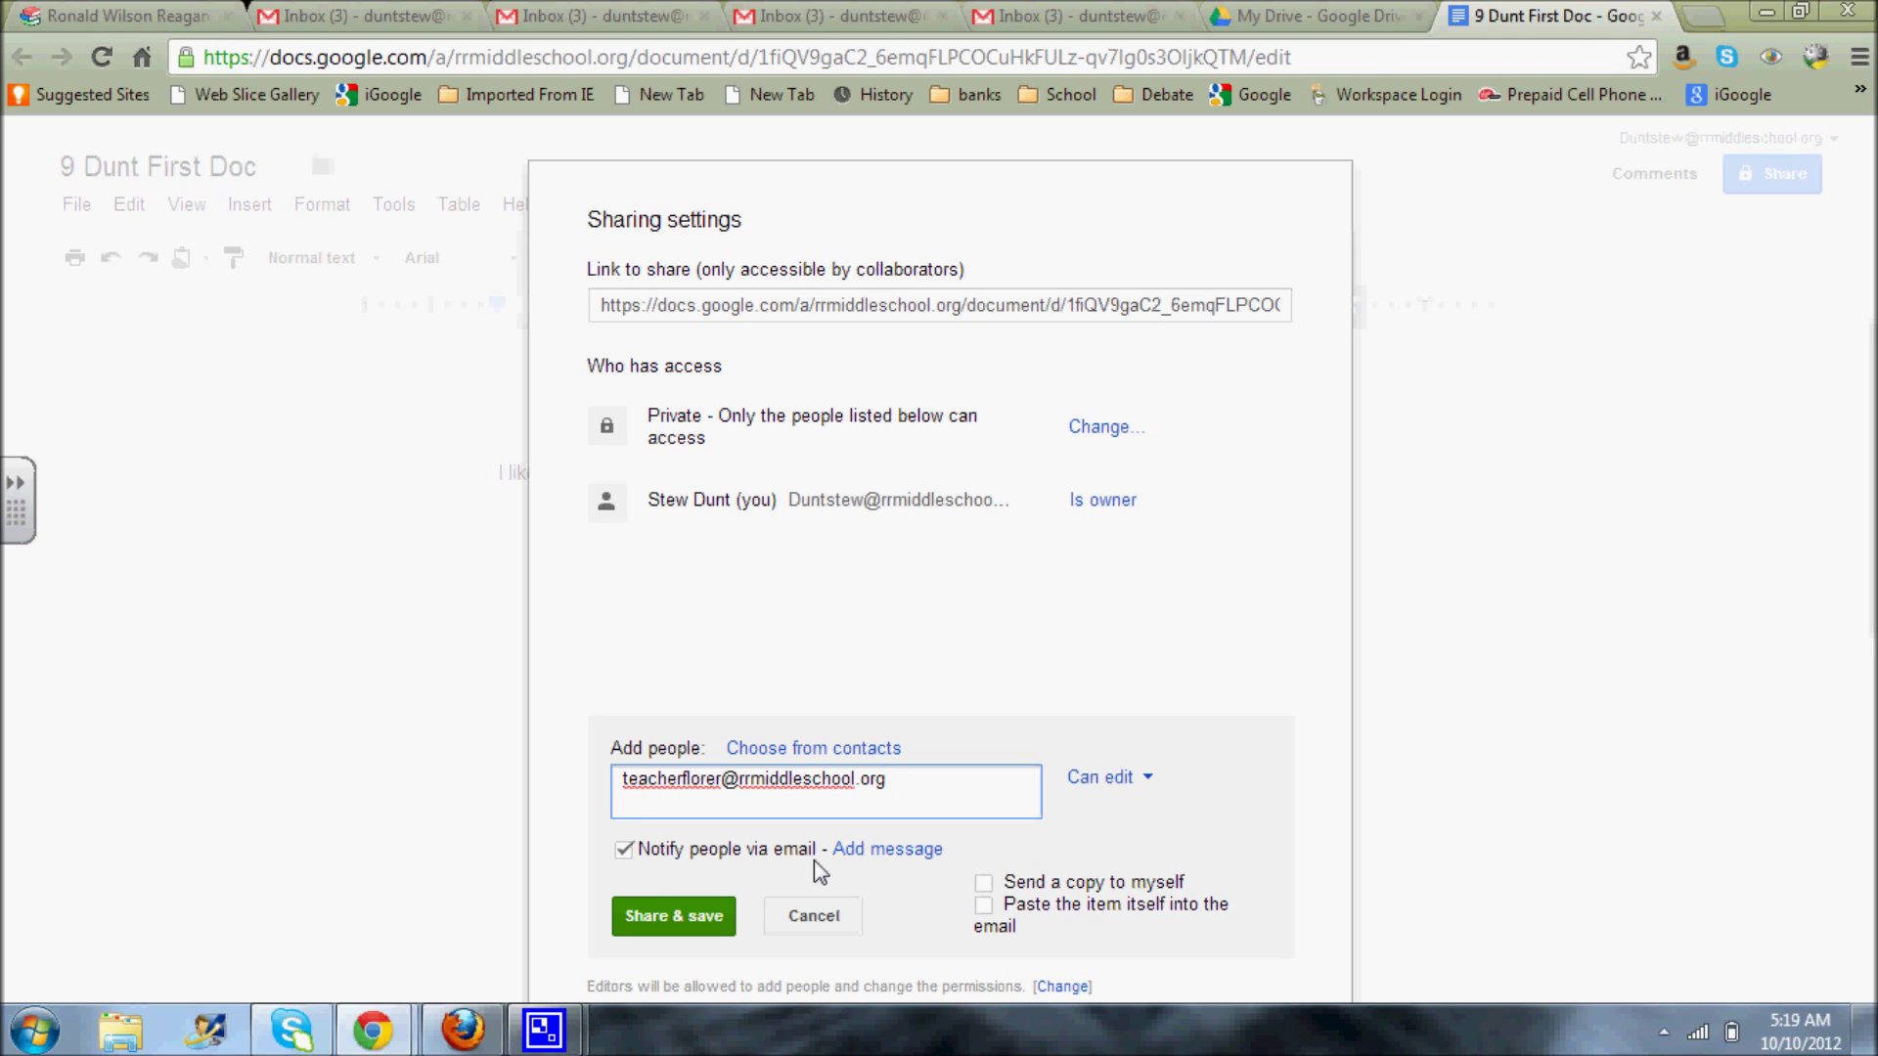
- Turn off e-mail notification, share and save without an invitation, and close the sharing dialog
click(624, 851)
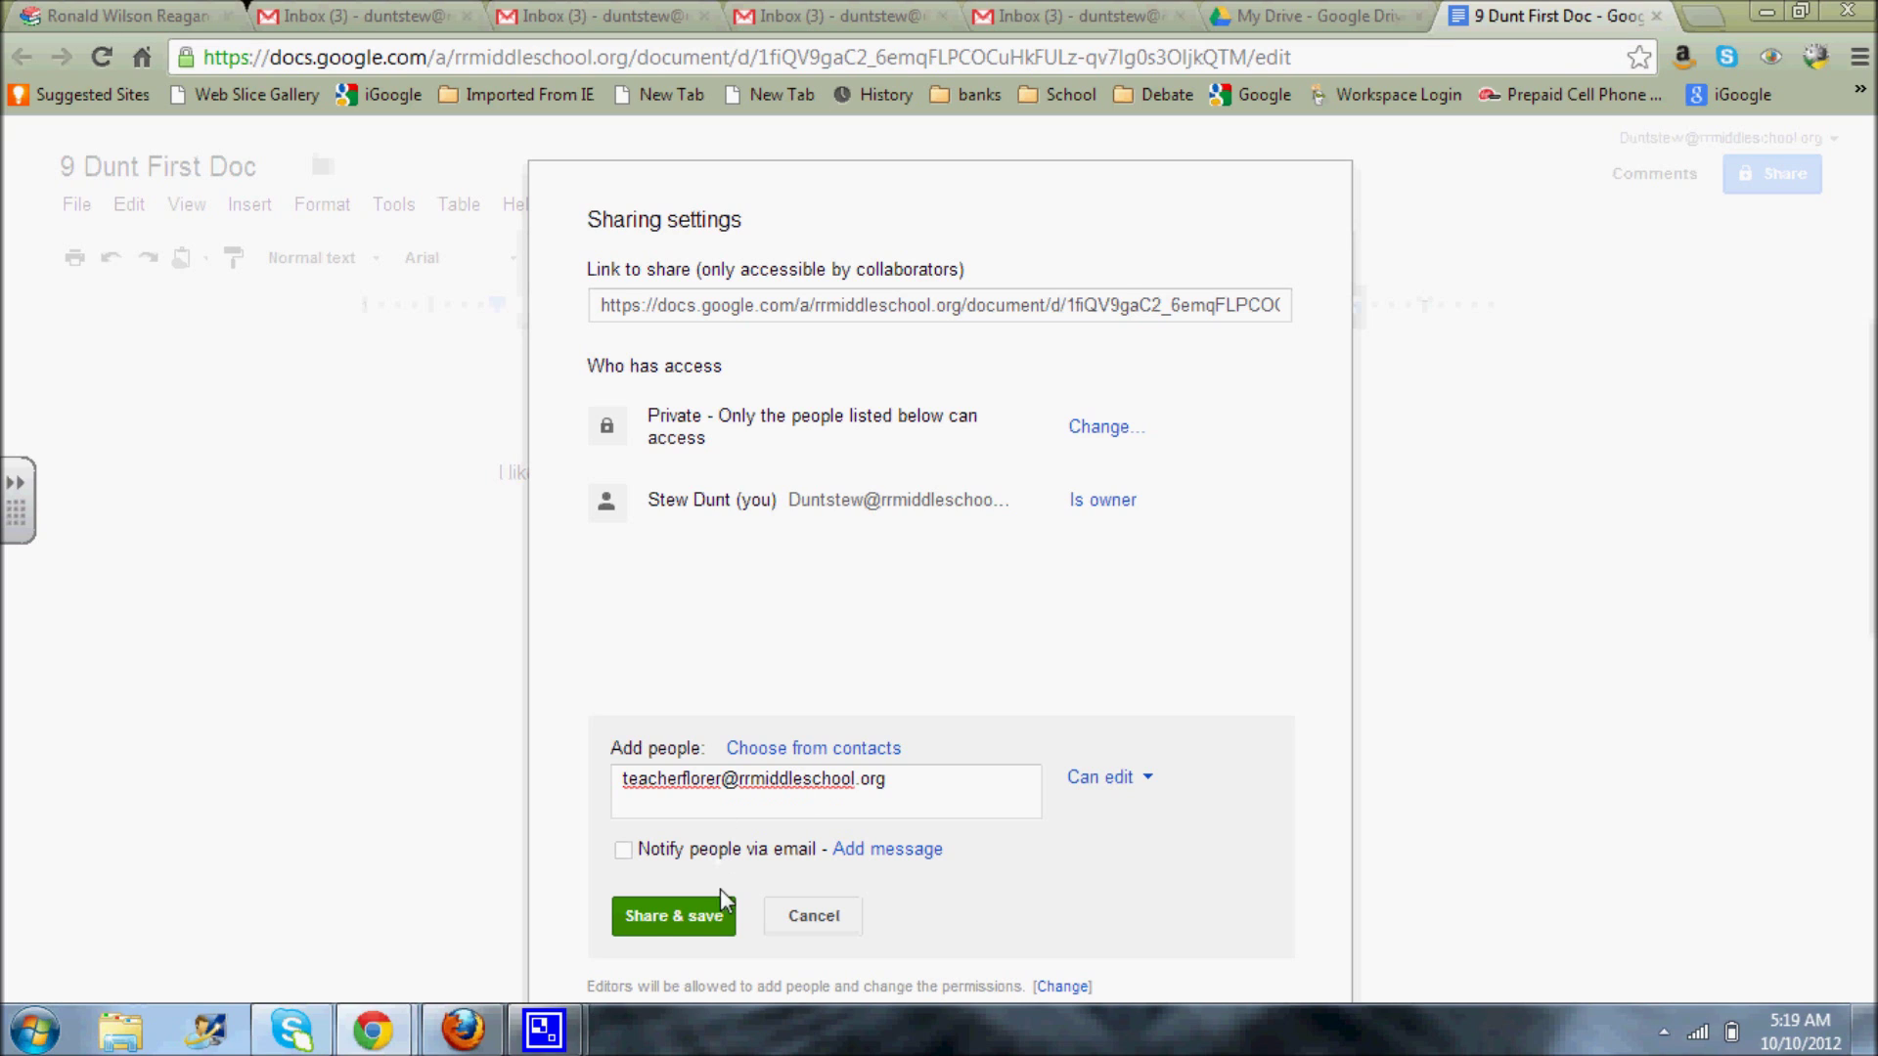
click(663, 918)
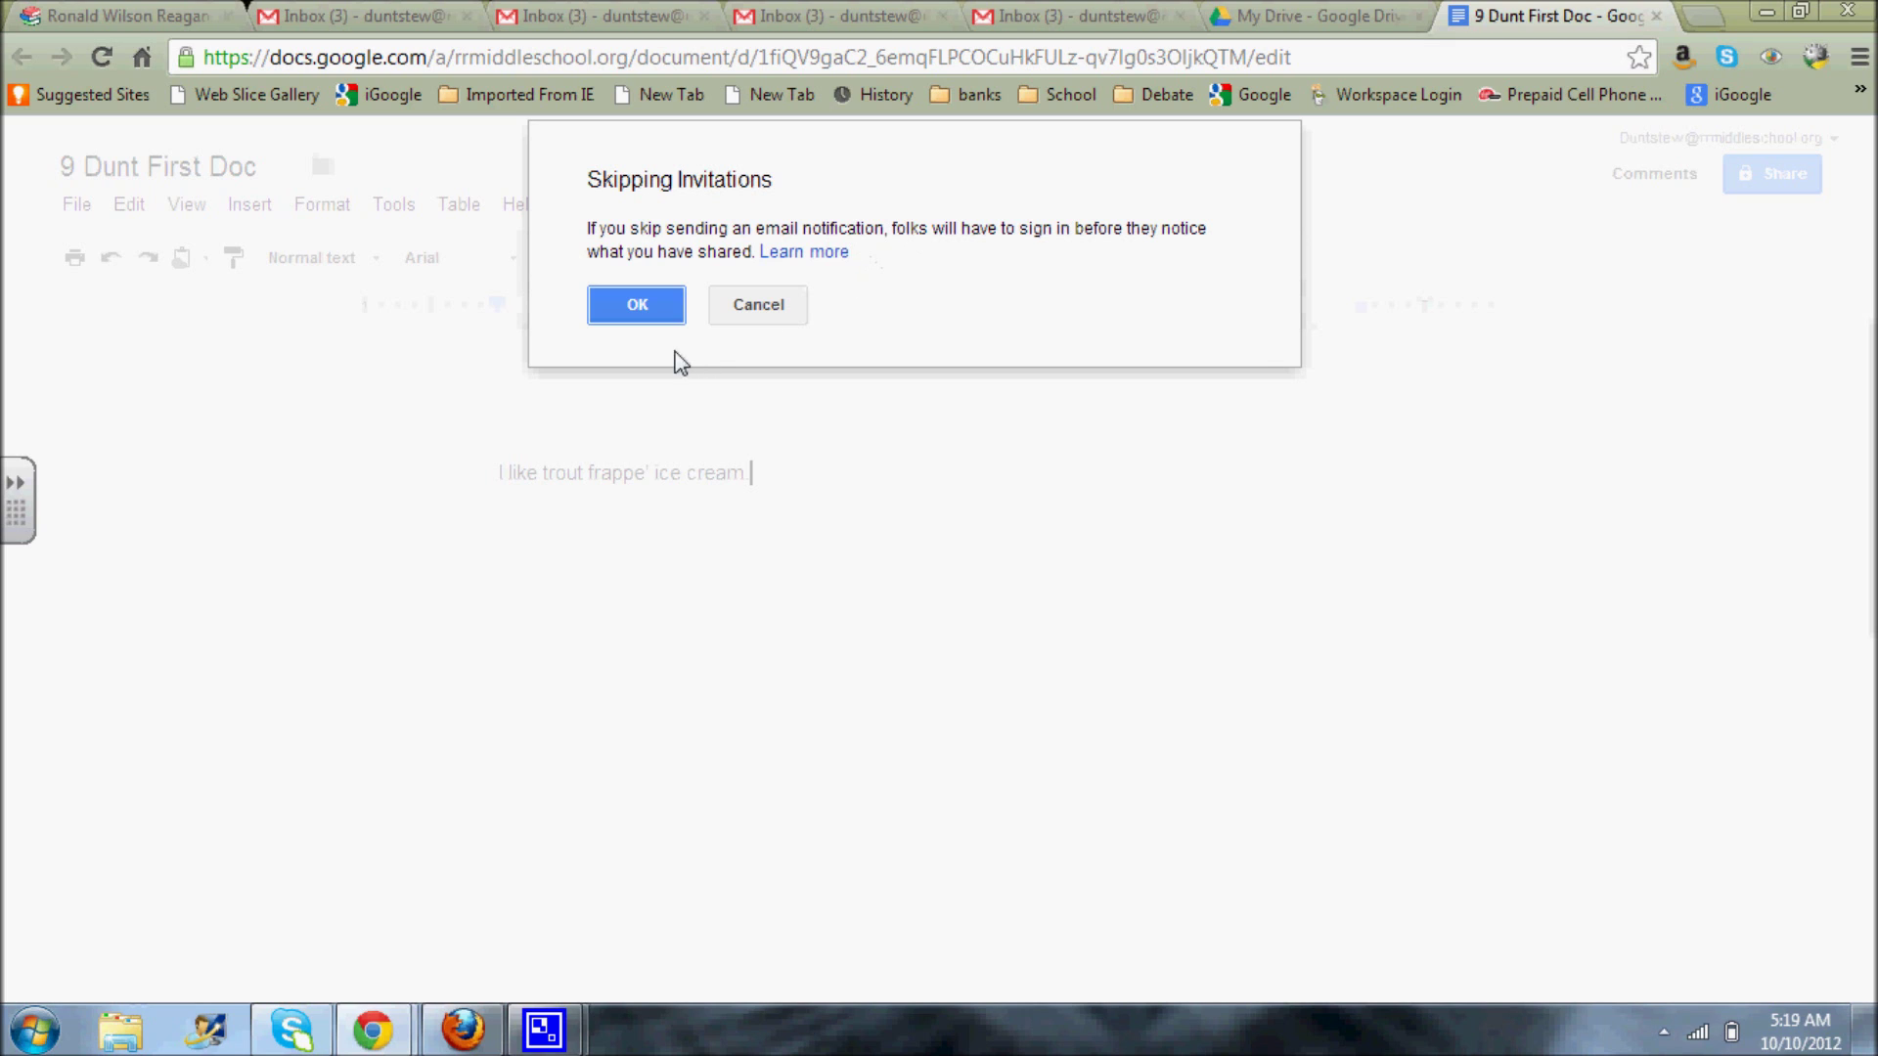
click(630, 311)
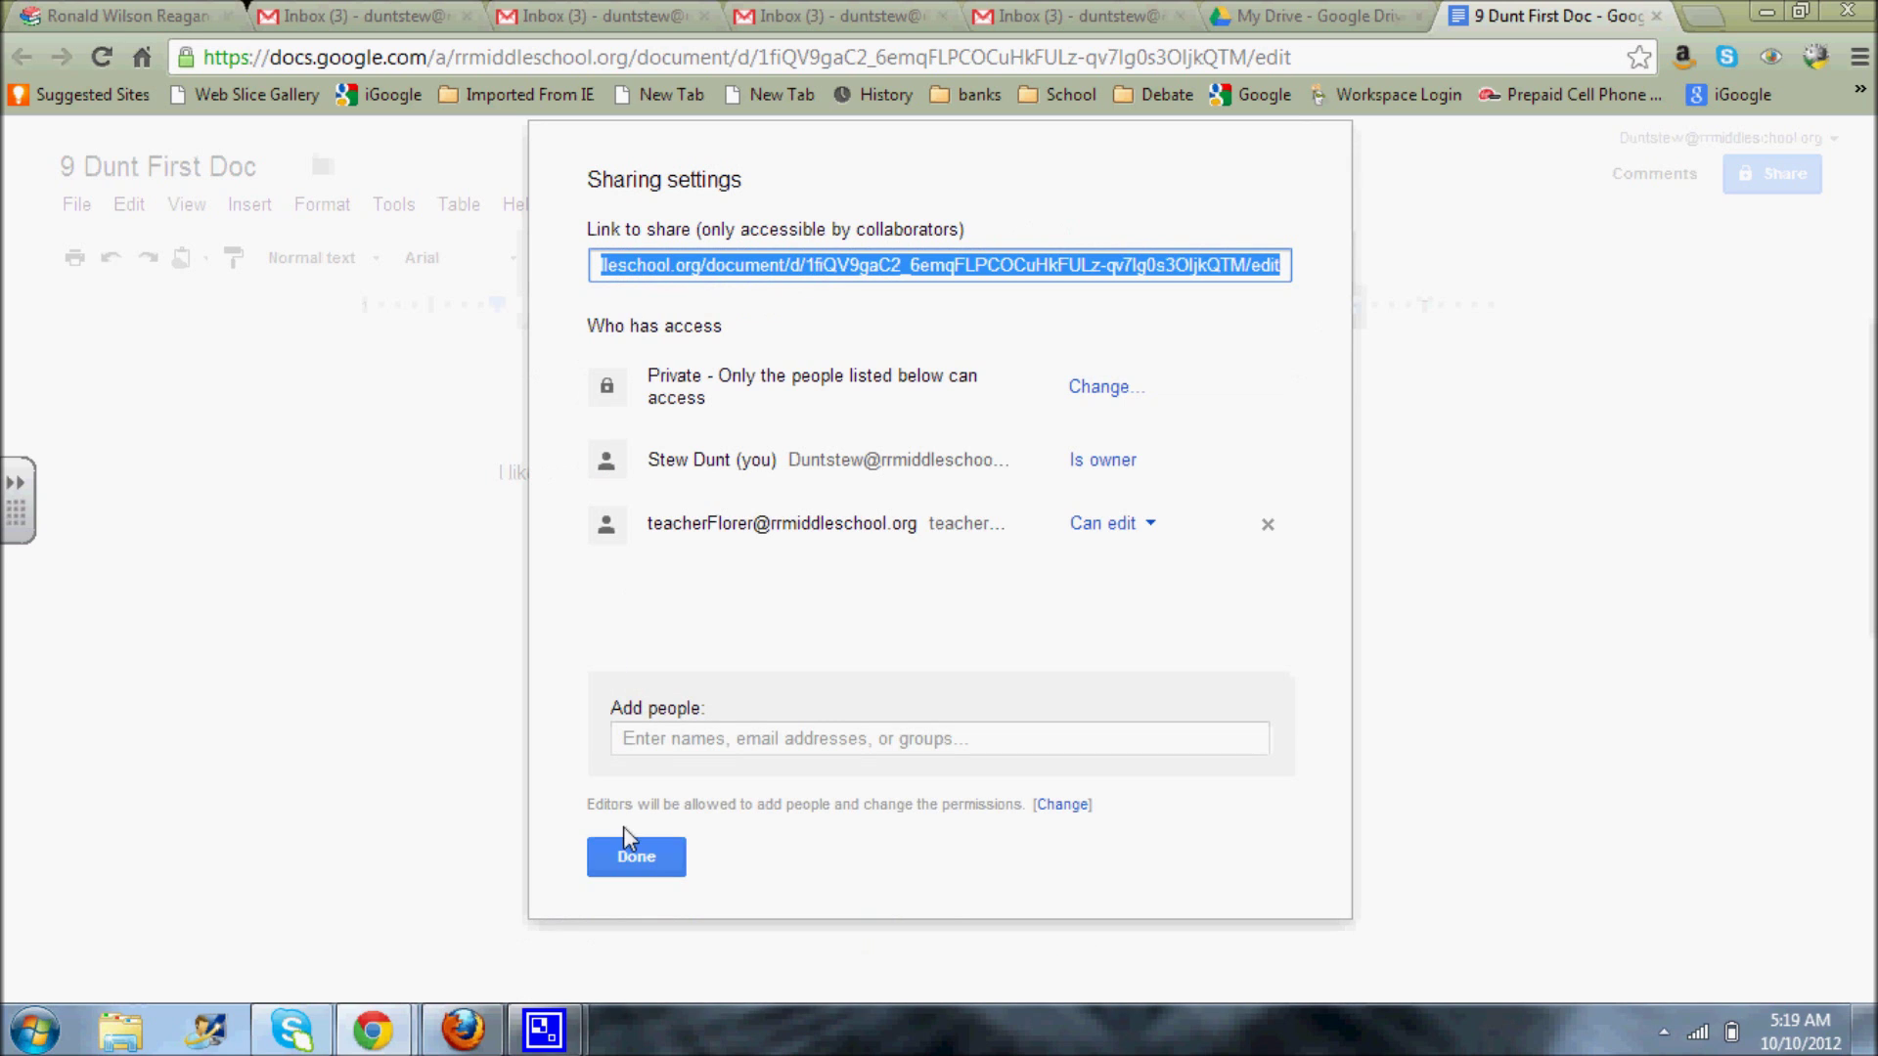
click(636, 858)
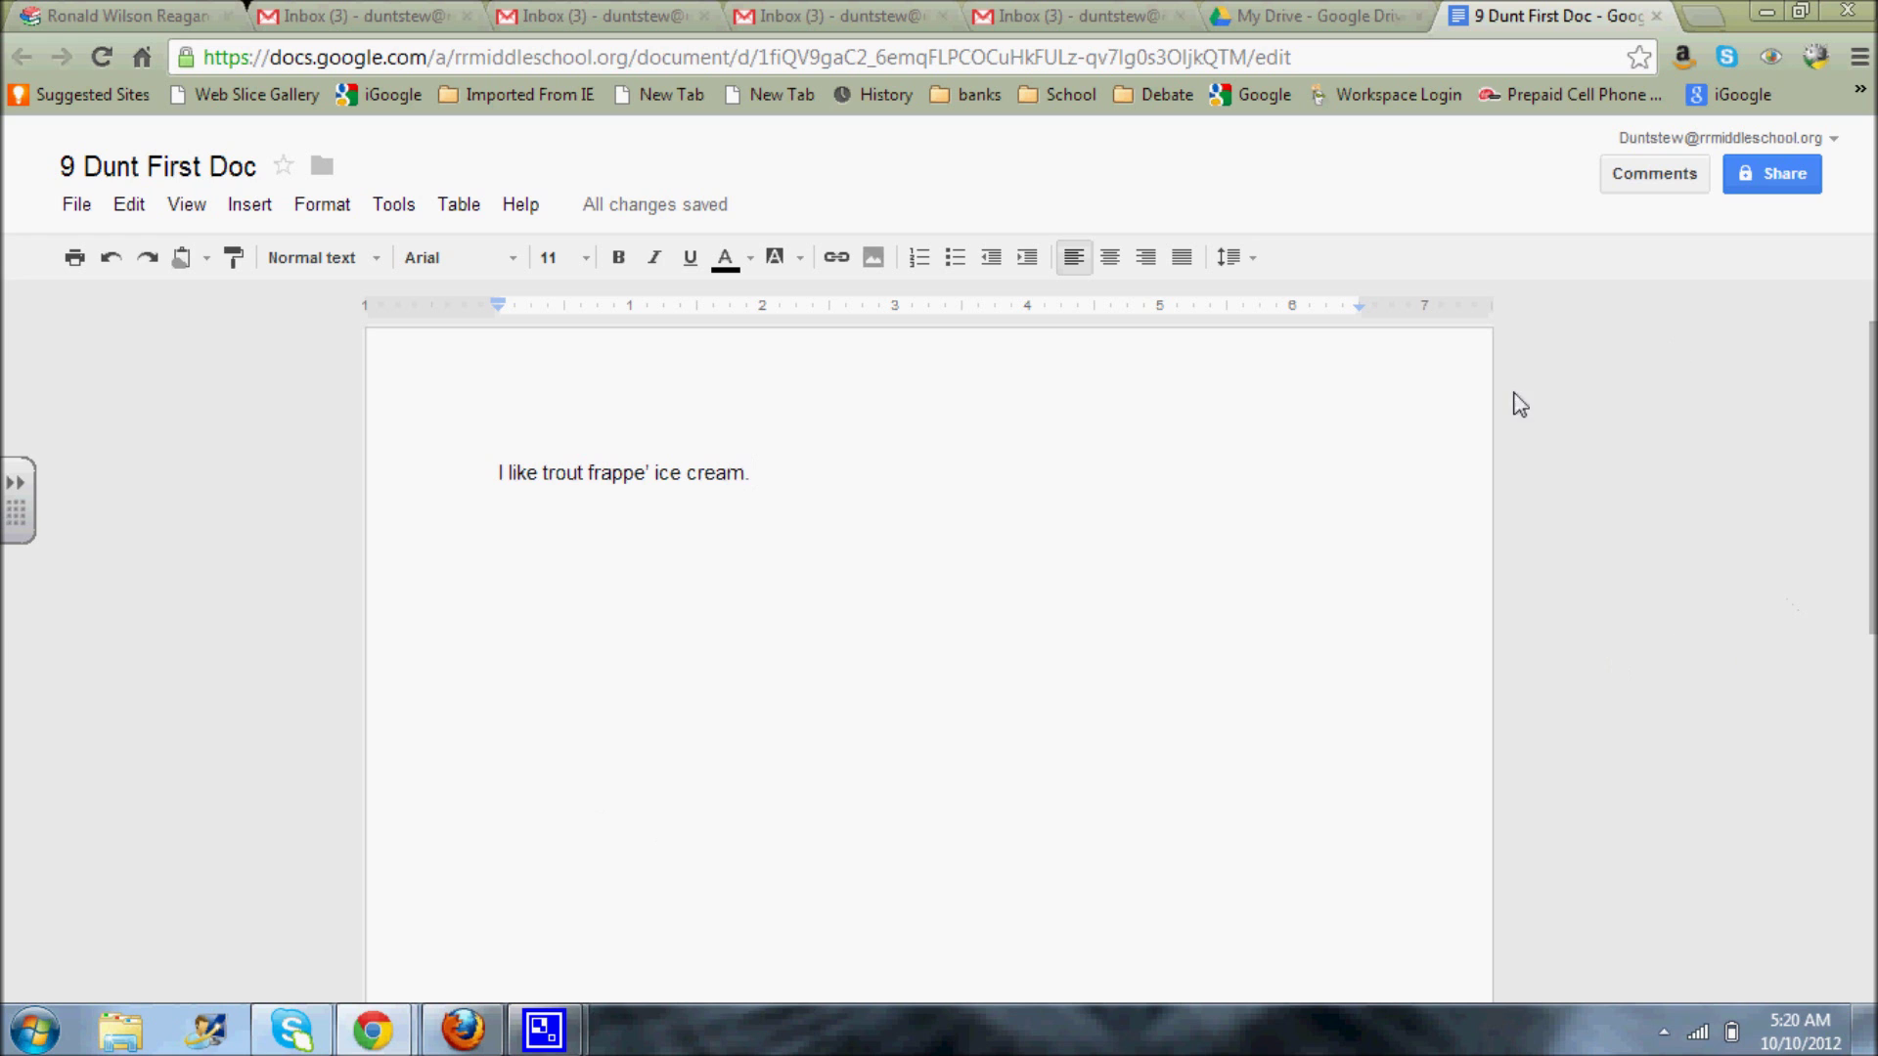
- Restore the CamStudio recorder window from its taskbar preview
mouse_move(544, 1029)
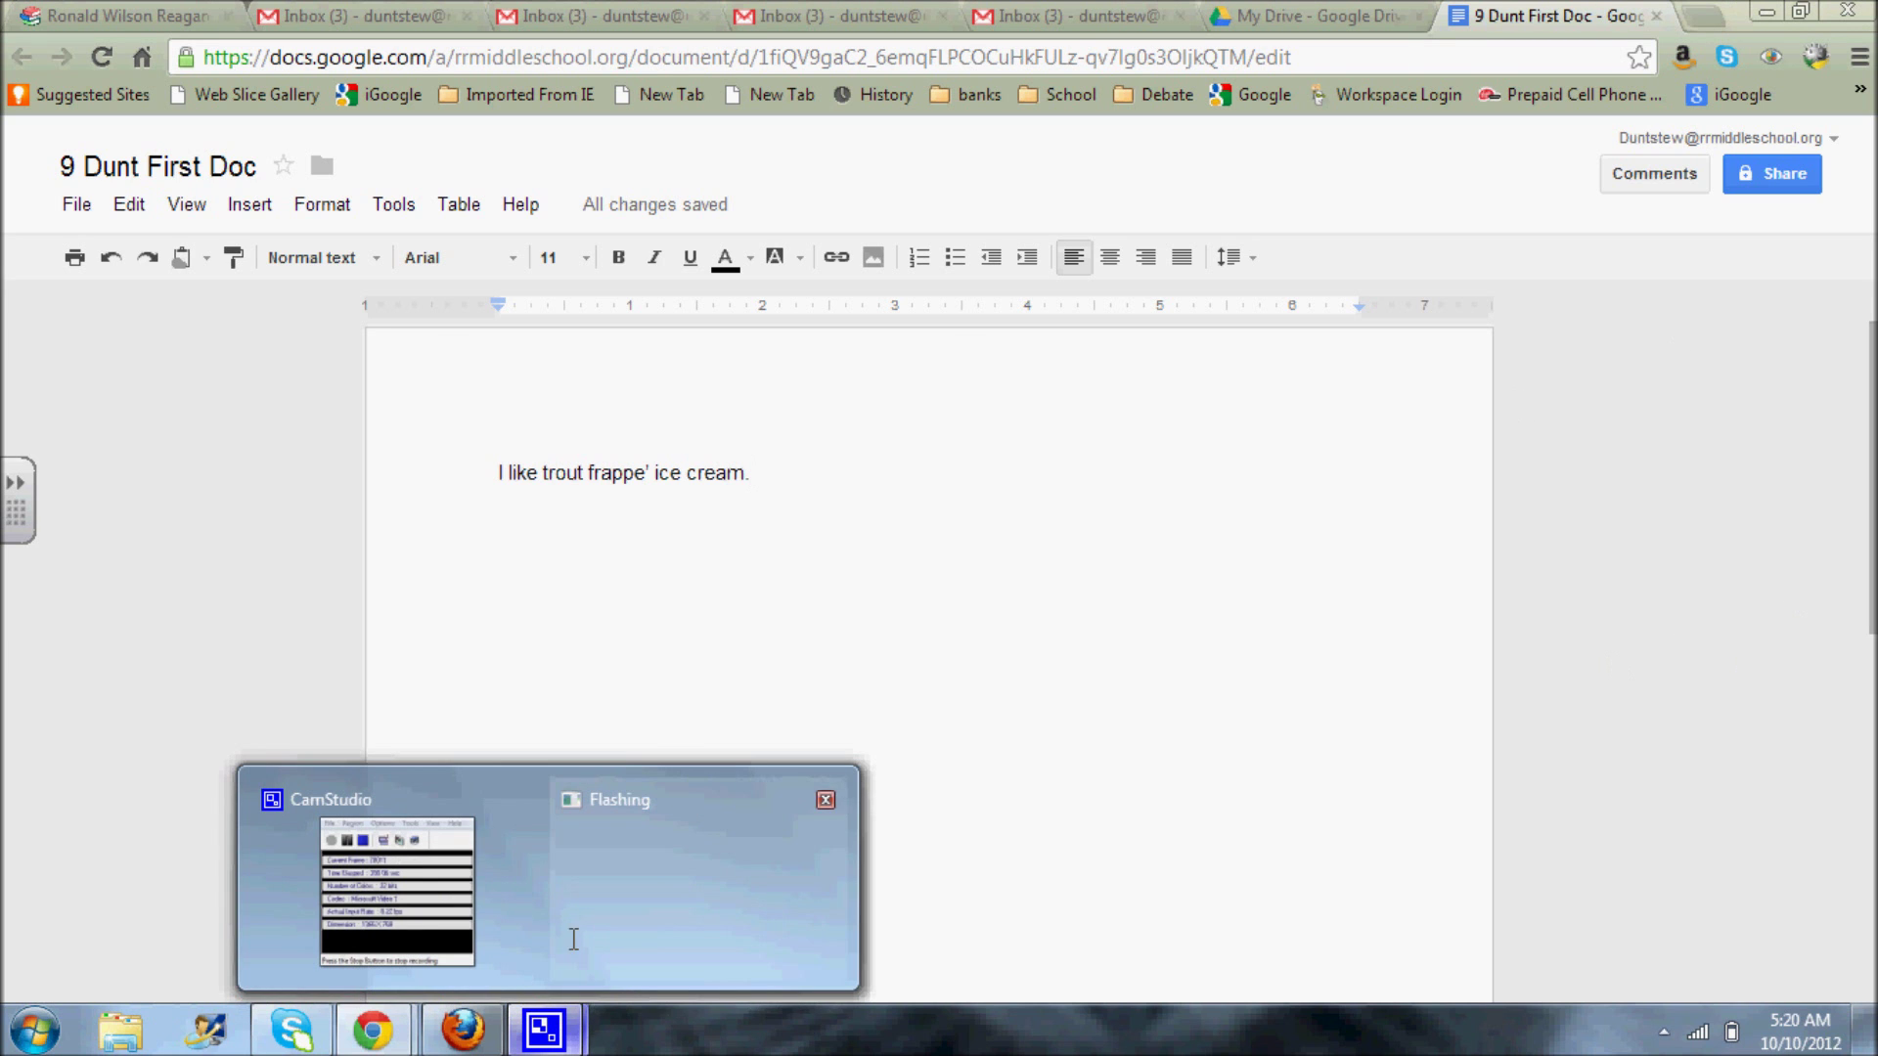
click(420, 898)
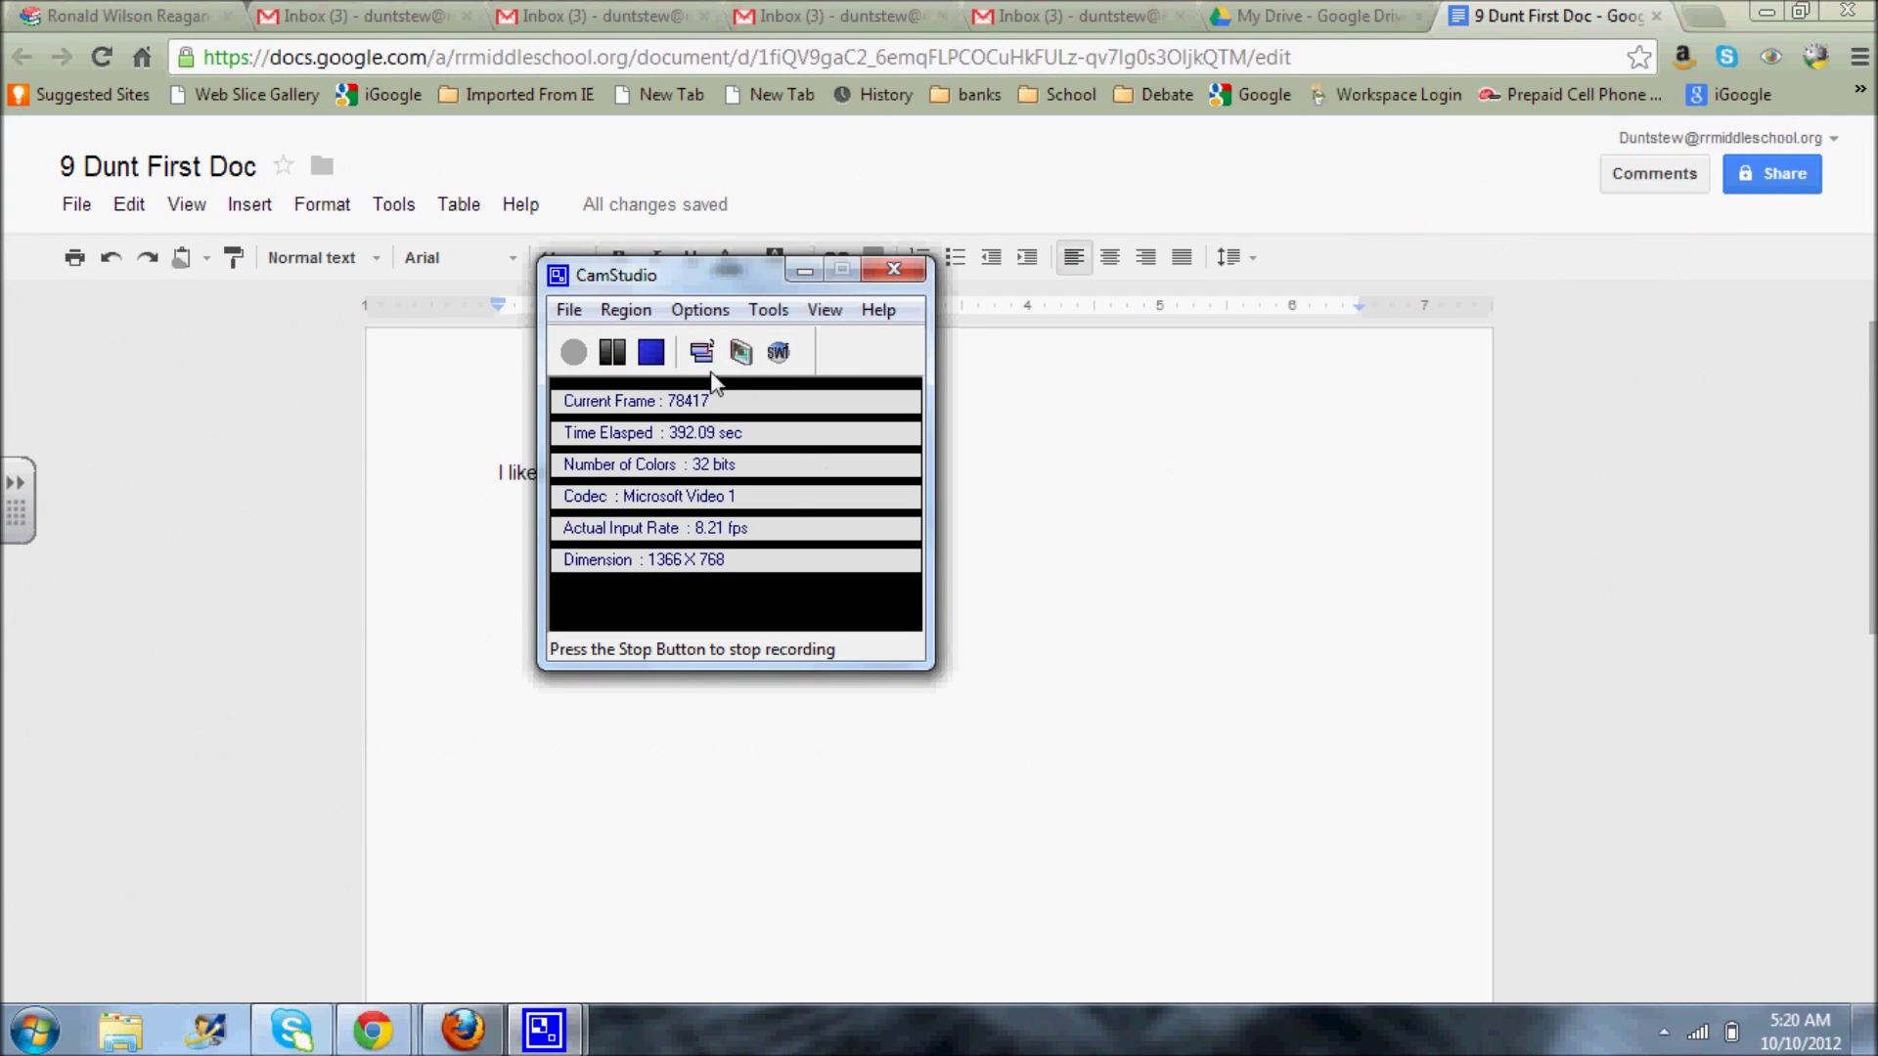